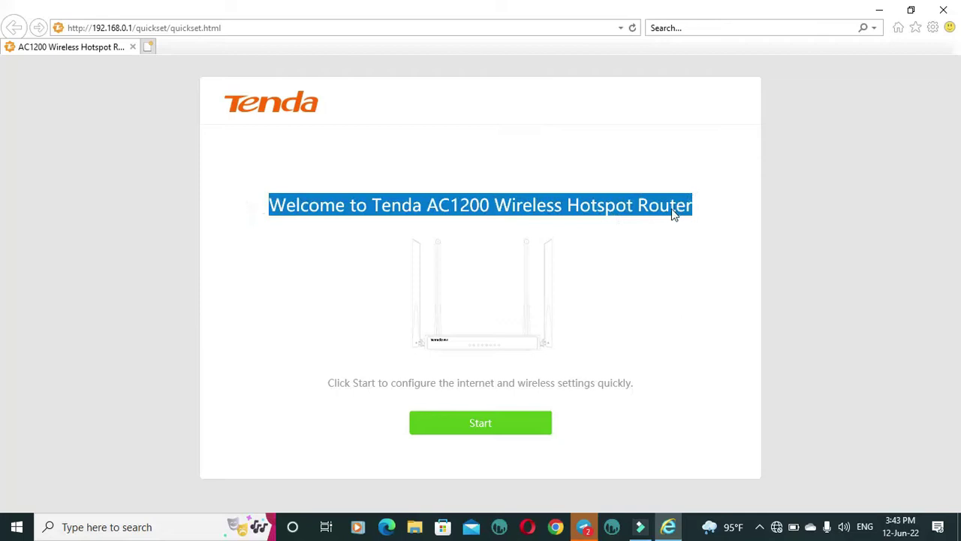
# Paste the copied welcome heading into a new Notepad window, then start the router's quick setup wizard.
pyautogui.press('super+r')
pyautogui.write('notepad')
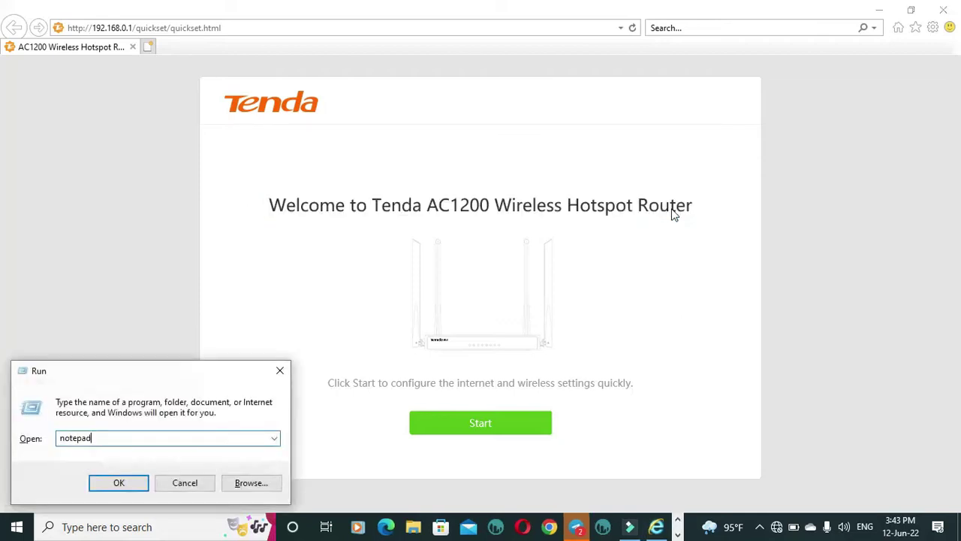
pyautogui.press('Return')
pyautogui.write('Welcome to Tenda AC1200 Wireless Hotspot Router')
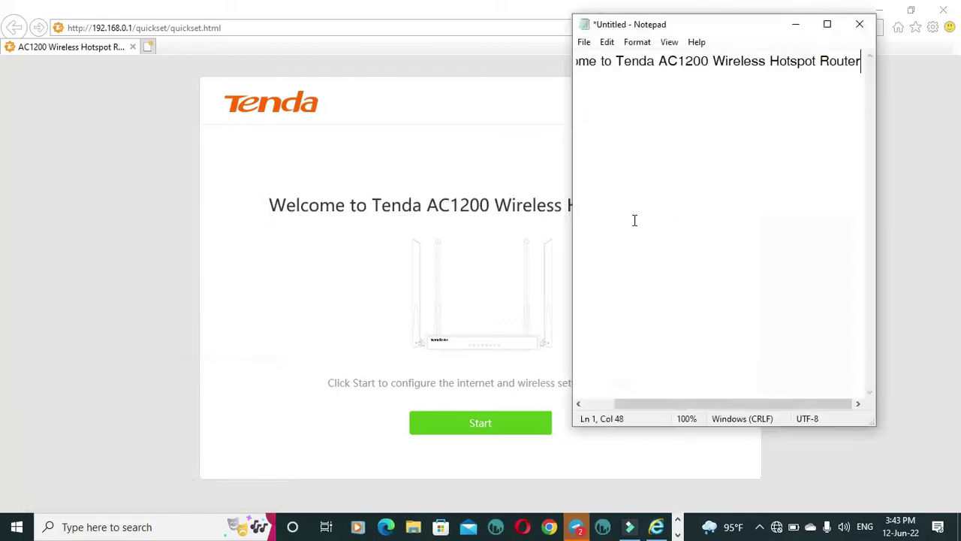
pyautogui.click(452, 267)
pyautogui.click(484, 429)
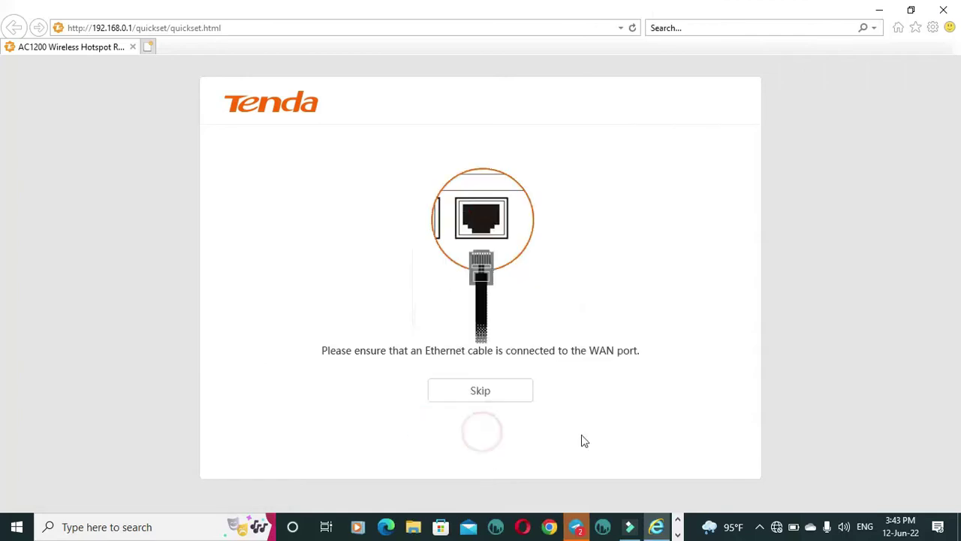
# Skip the WAN cable and Internet Settings steps, then select the SSID Tenda_750270 on Wireless Settings.
pyautogui.click(472, 392)
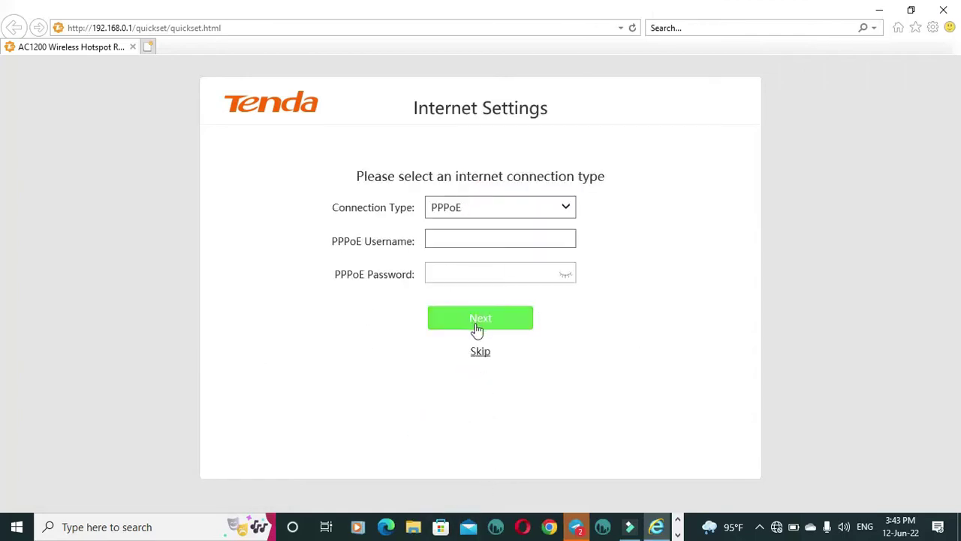
pyautogui.click(481, 350)
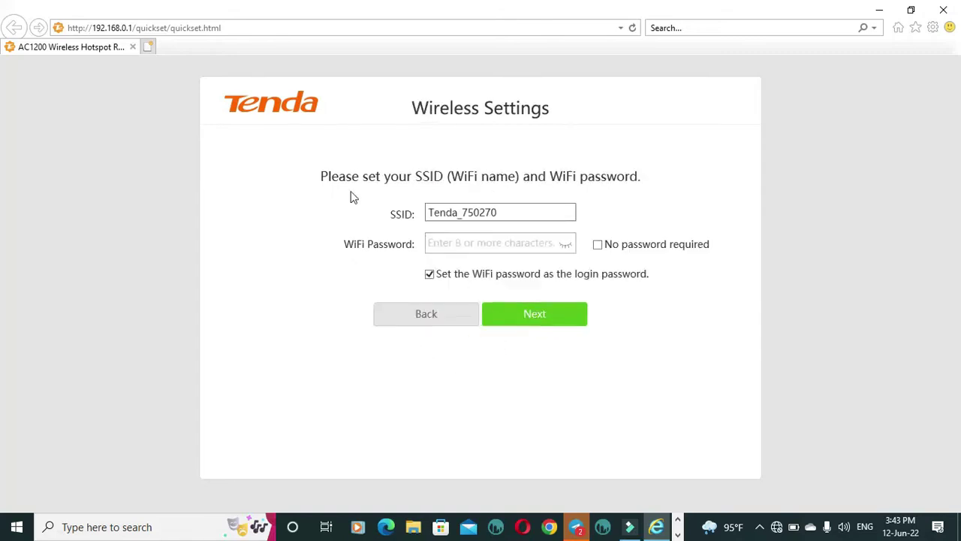
pyautogui.click(476, 240)
pyautogui.doubleClick(502, 214)
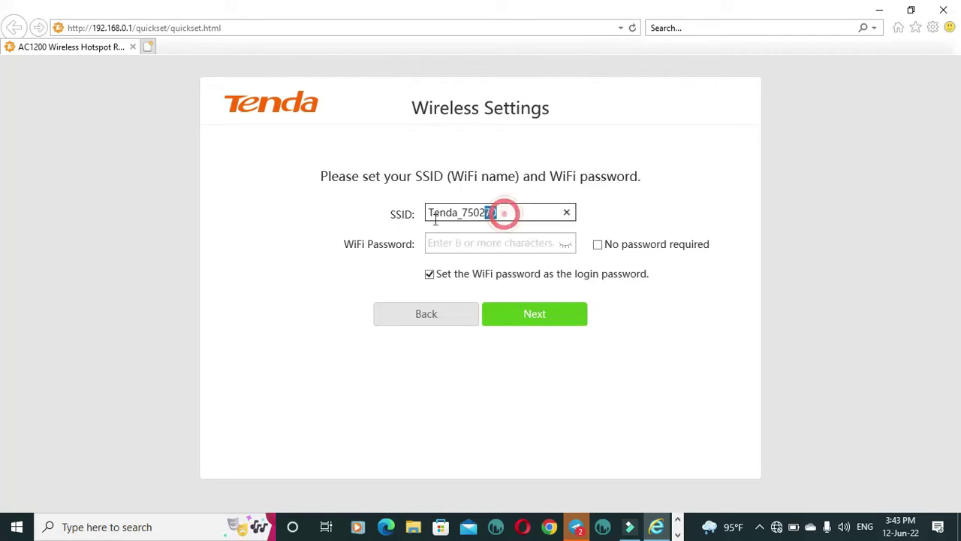
pyautogui.click(460, 237)
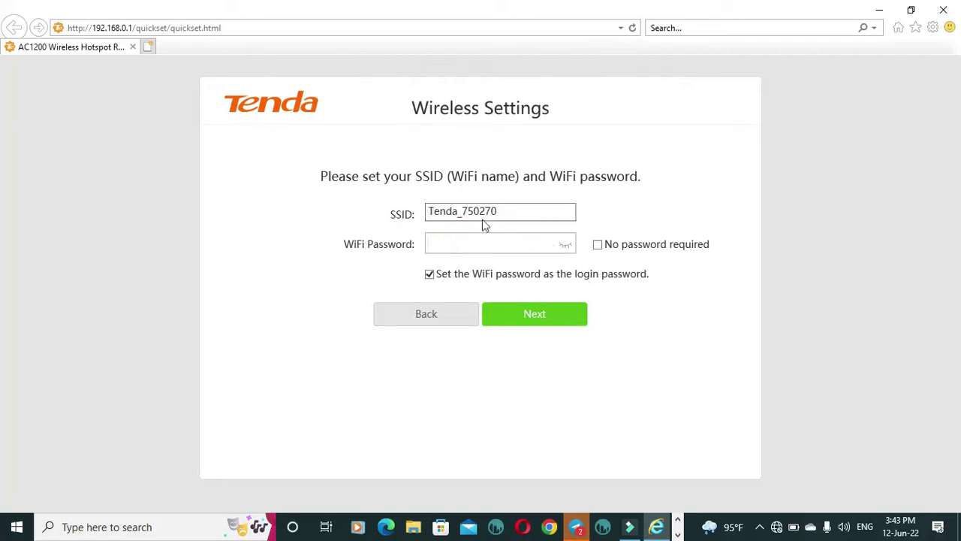
pyautogui.doubleClick(504, 211)
pyautogui.hotkey('ctrl', 'c')
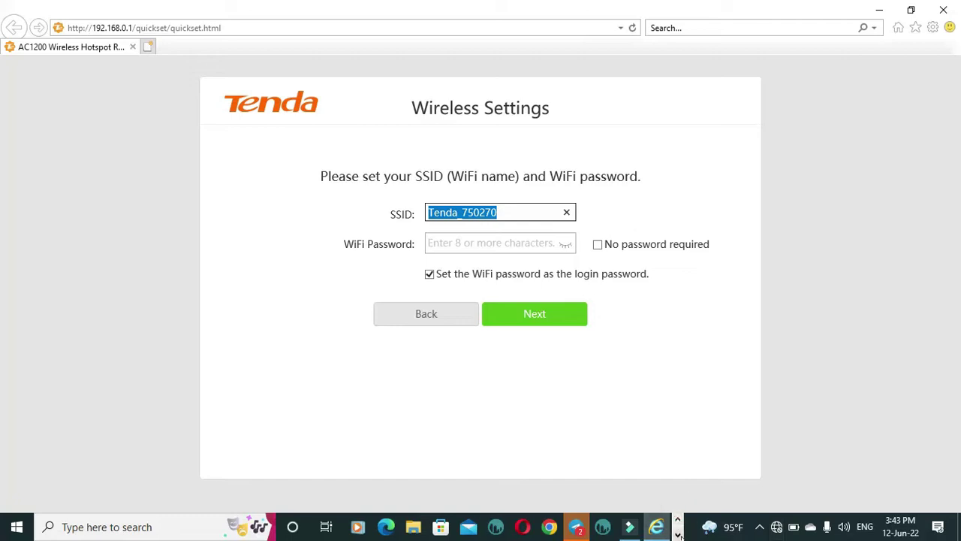
# Paste the SSID Tenda_750270 on a new line in Notepad.
pyautogui.click(678, 534)
pyautogui.click(361, 527)
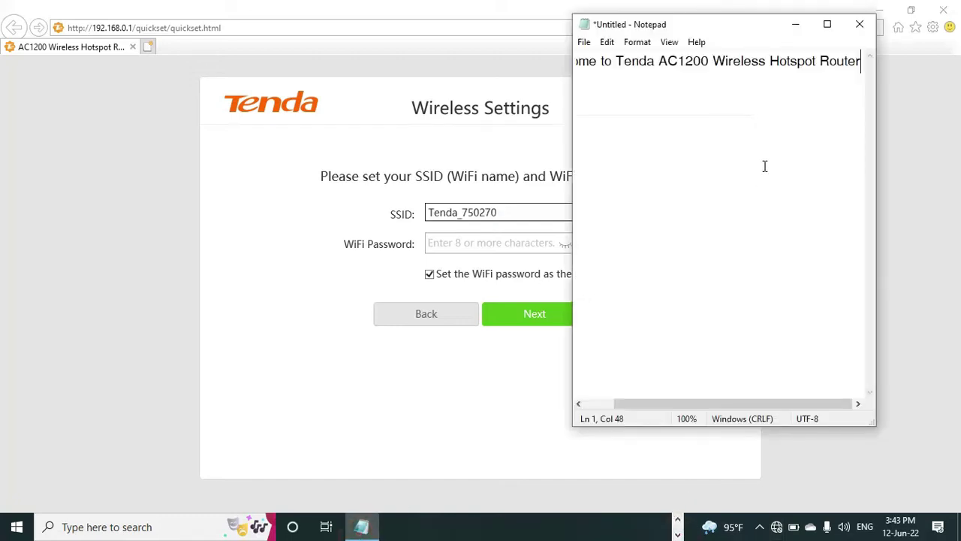
pyautogui.press('Return')
pyautogui.hotkey('ctrl', 'v')
pyautogui.click(264, 342)
# Enter the WiFi password for Tenda_750270, highlighting the password label and the login-reuse note.
pyautogui.click(464, 243)
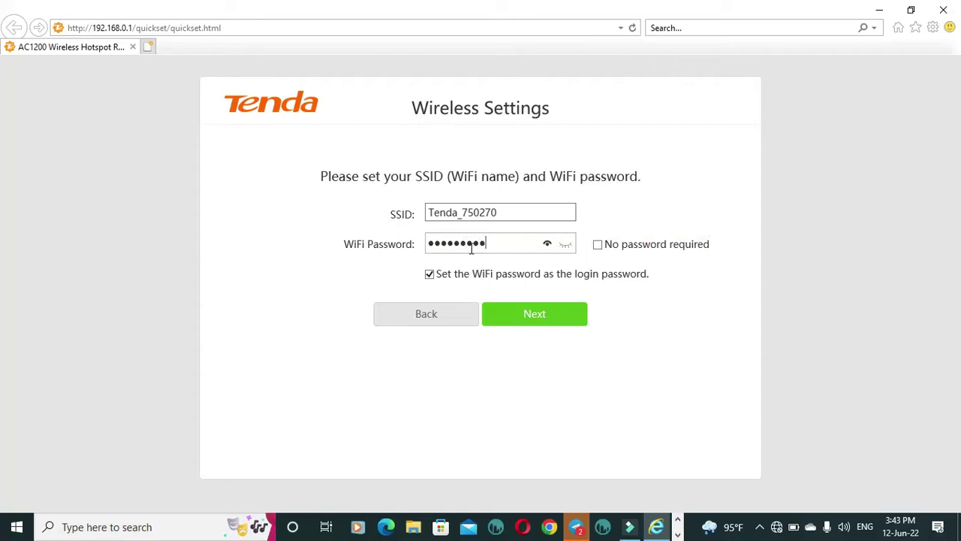
pyautogui.moveTo(344, 245); pyautogui.dragTo(398, 246)
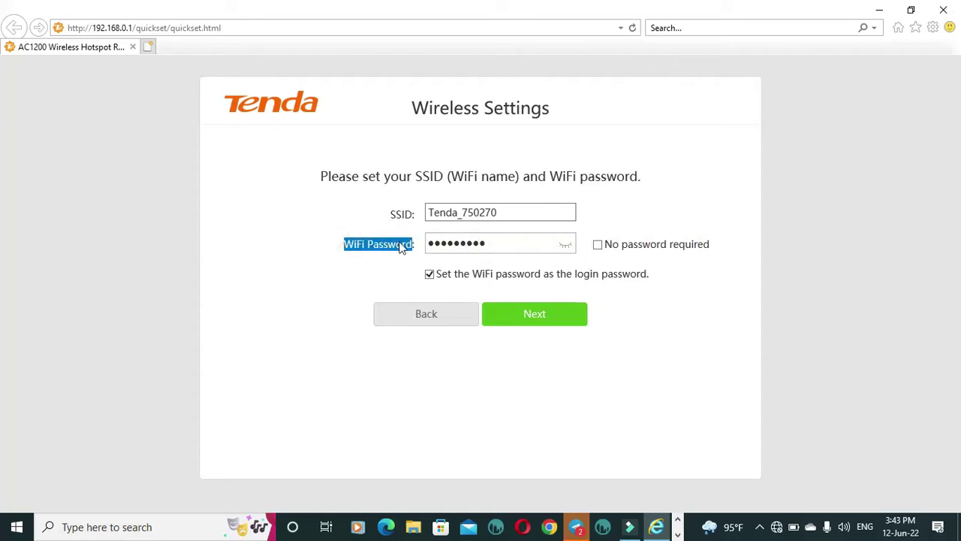
pyautogui.click(315, 257)
pyautogui.tripleClick(359, 249)
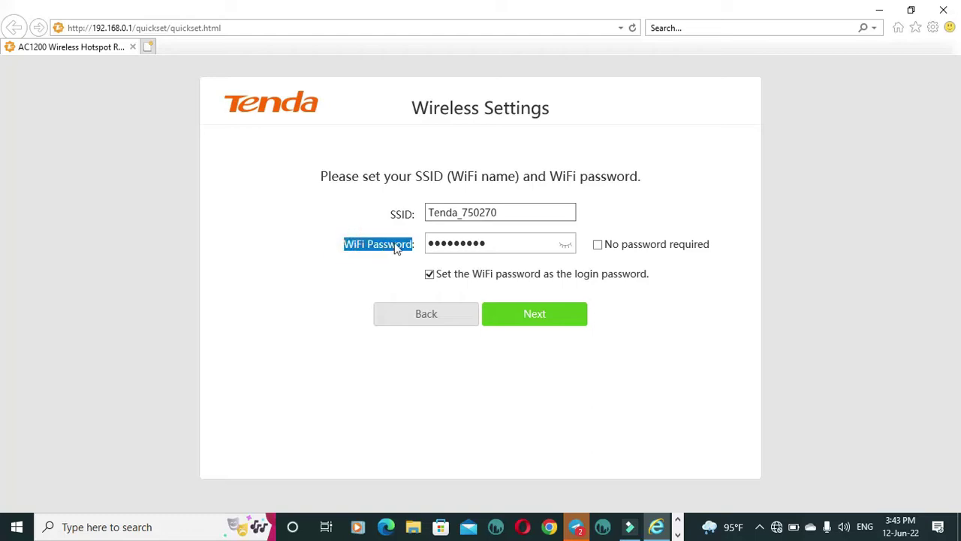
pyautogui.click(371, 282)
pyautogui.moveTo(443, 279)
pyautogui.mouseDown()
pyautogui.moveTo(575, 296)
pyautogui.moveTo(644, 280)
pyautogui.moveTo(443, 284)
pyautogui.mouseUp()
pyautogui.click(532, 375)
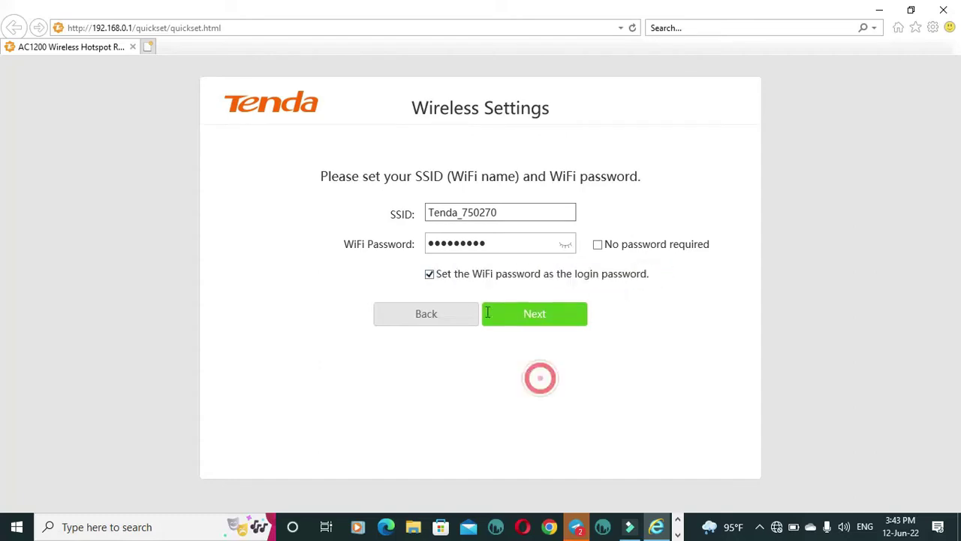
# Submit the wireless settings, enter the full settings, and go to Security > IP-MAC Binding.
pyautogui.click(528, 320)
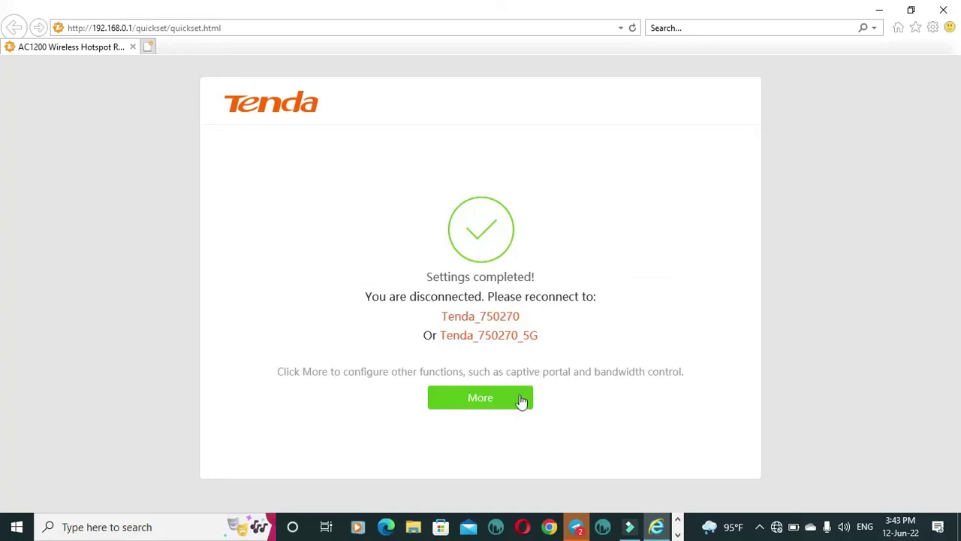
pyautogui.click(503, 398)
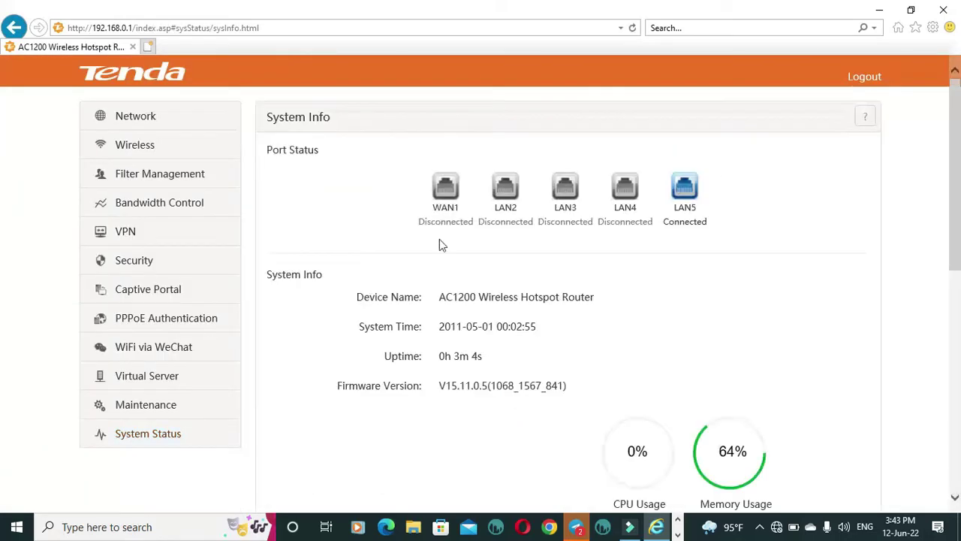
pyautogui.scroll(-5, 610, 389)
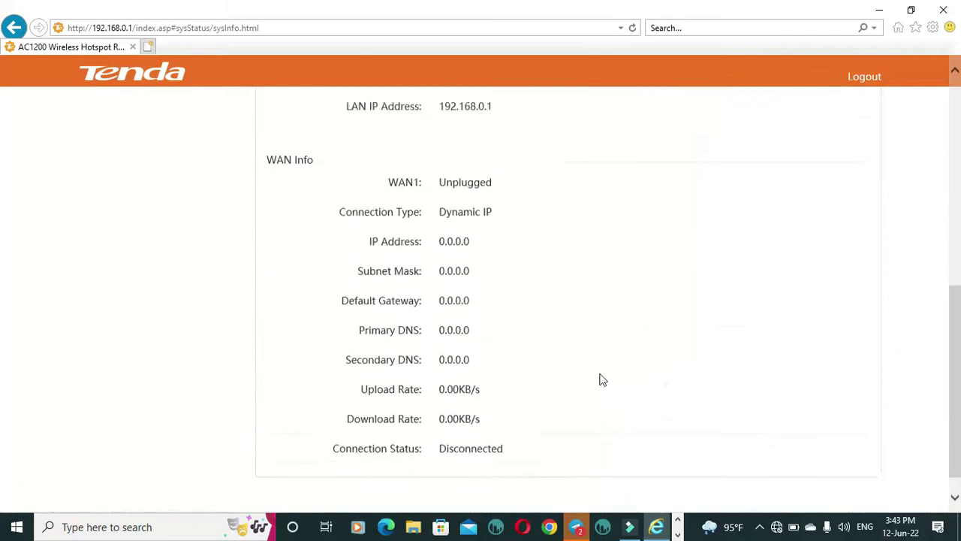
pyautogui.scroll(10, 571, 338)
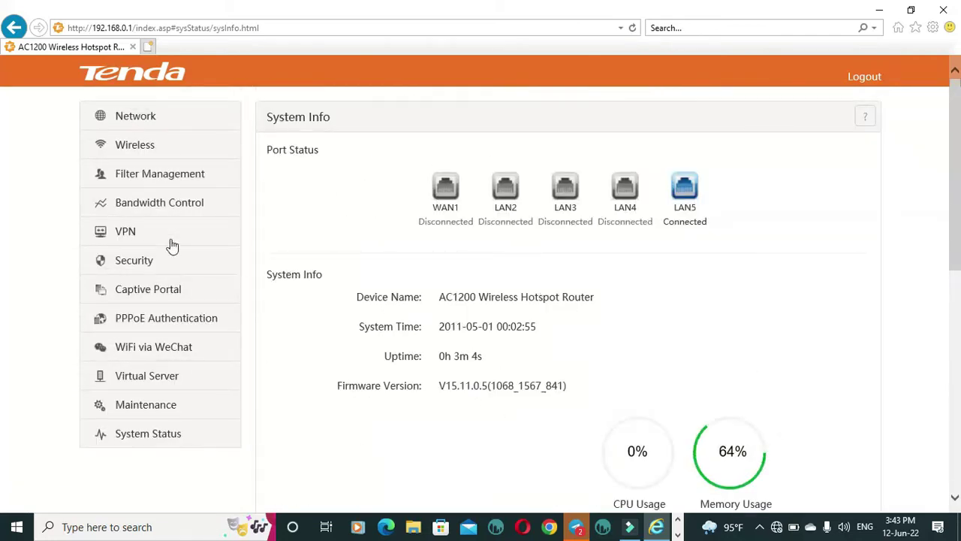
pyautogui.click(132, 262)
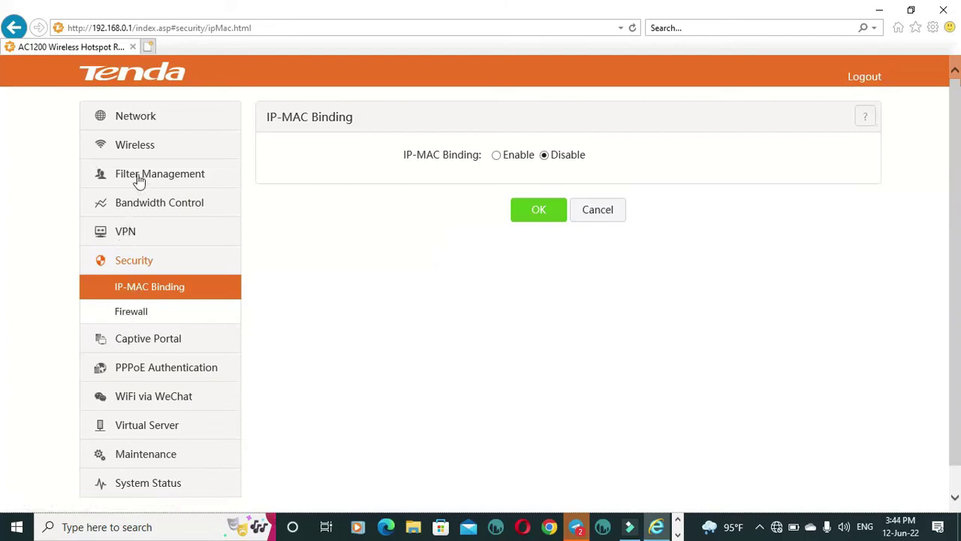
# Move from Wireless Basic and Advanced to Wireless Repeater, set it to Enable, and list upstream networks.
pyautogui.click(135, 150)
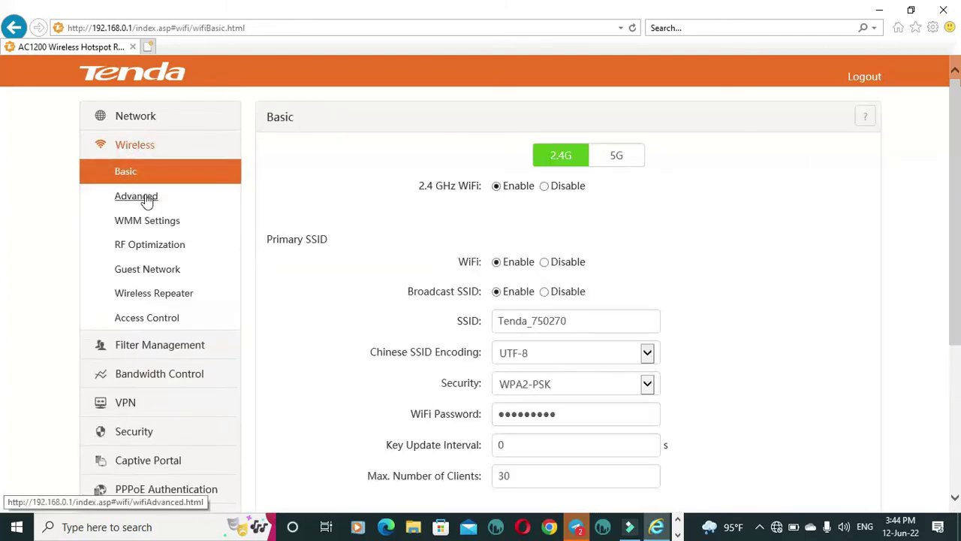
pyautogui.scroll(-3, 510, 376)
pyautogui.scroll(3, 513, 376)
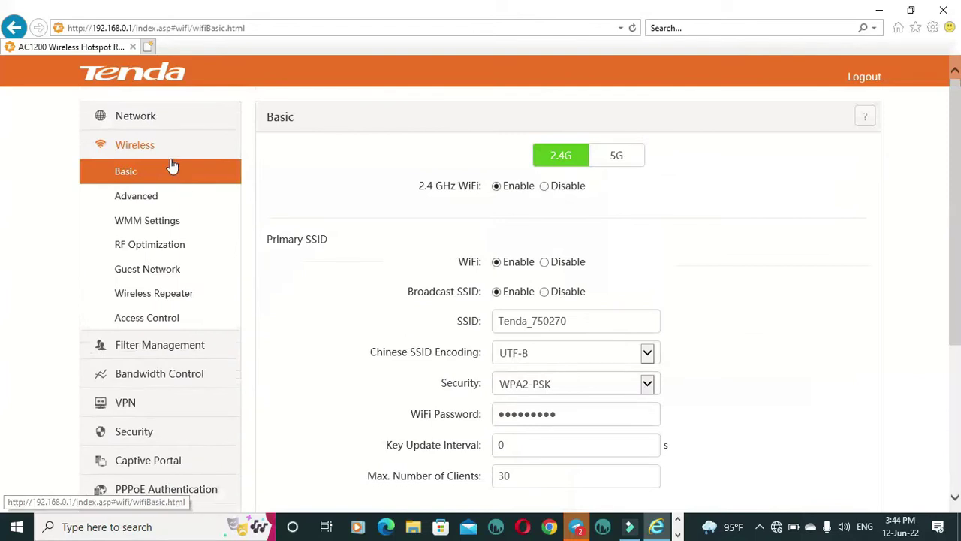
pyautogui.click(180, 197)
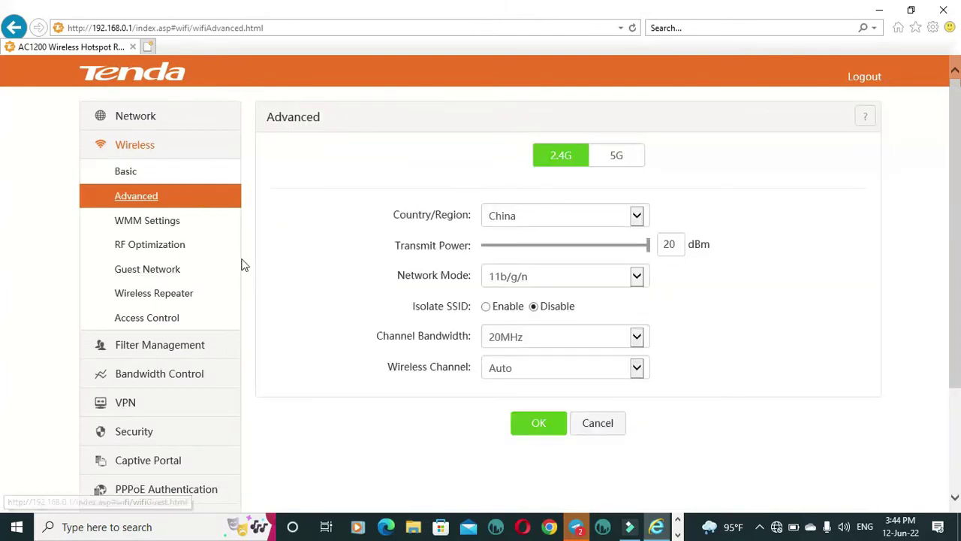
pyautogui.click(181, 294)
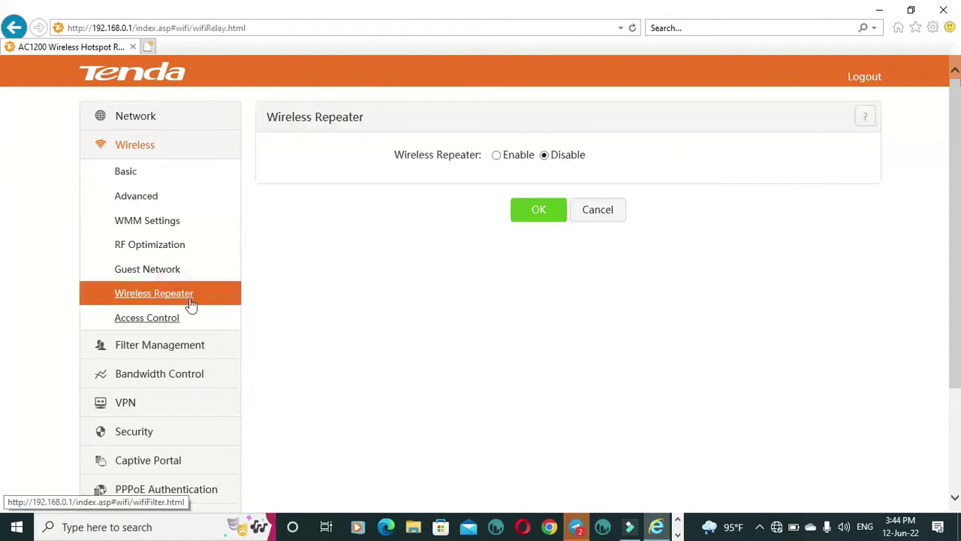
pyautogui.click(177, 298)
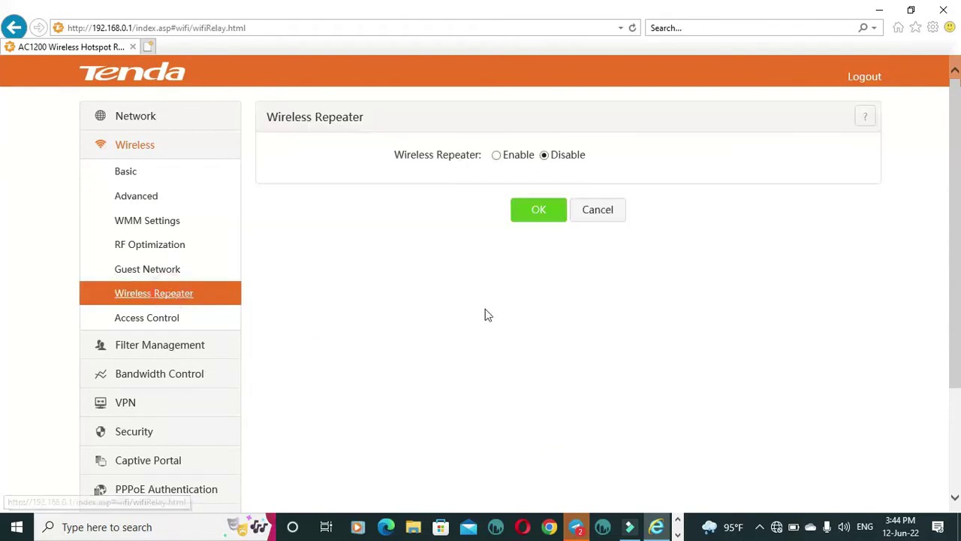
pyautogui.click(496, 153)
pyautogui.click(601, 186)
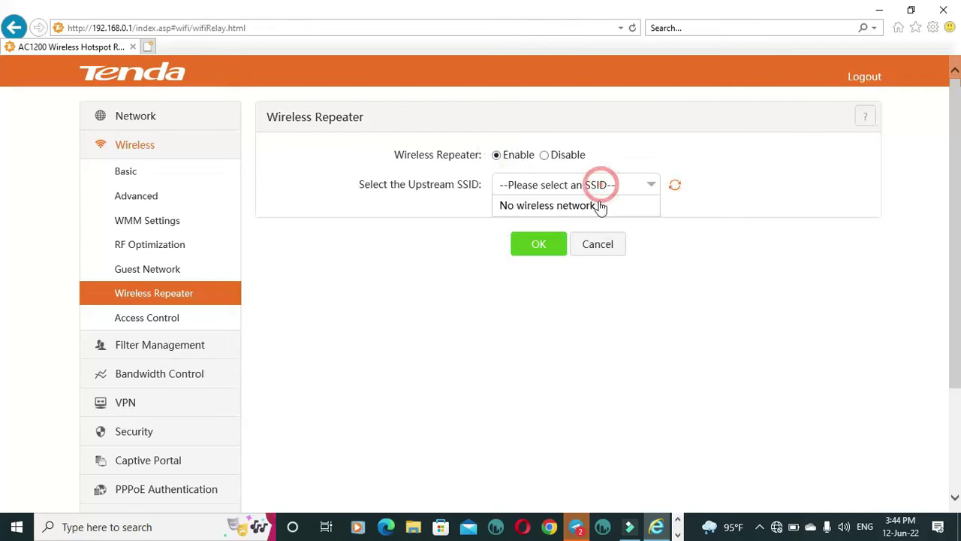
# Rescan for upstream networks and copy the 'Wireless Repeater' heading into Notepad.
pyautogui.click(677, 185)
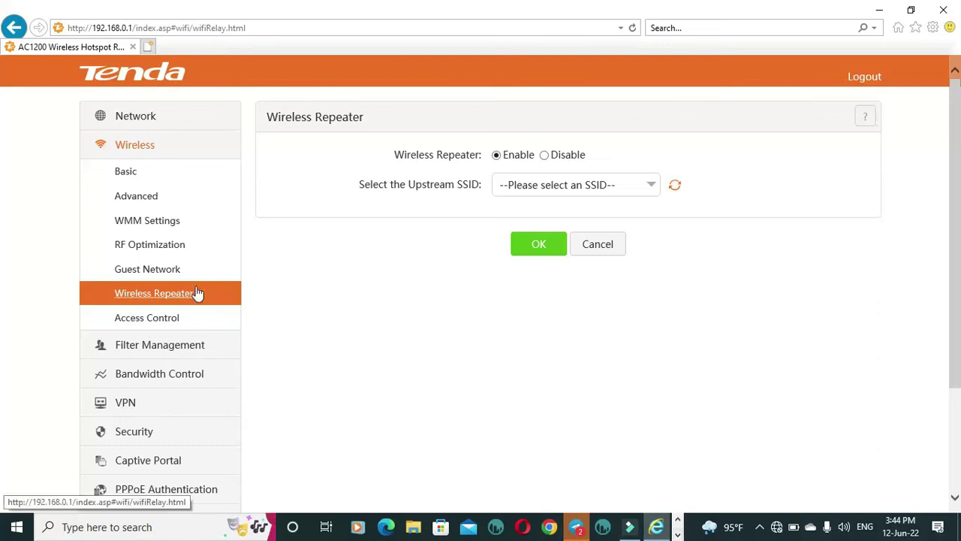
pyautogui.moveTo(259, 116); pyautogui.dragTo(354, 117)
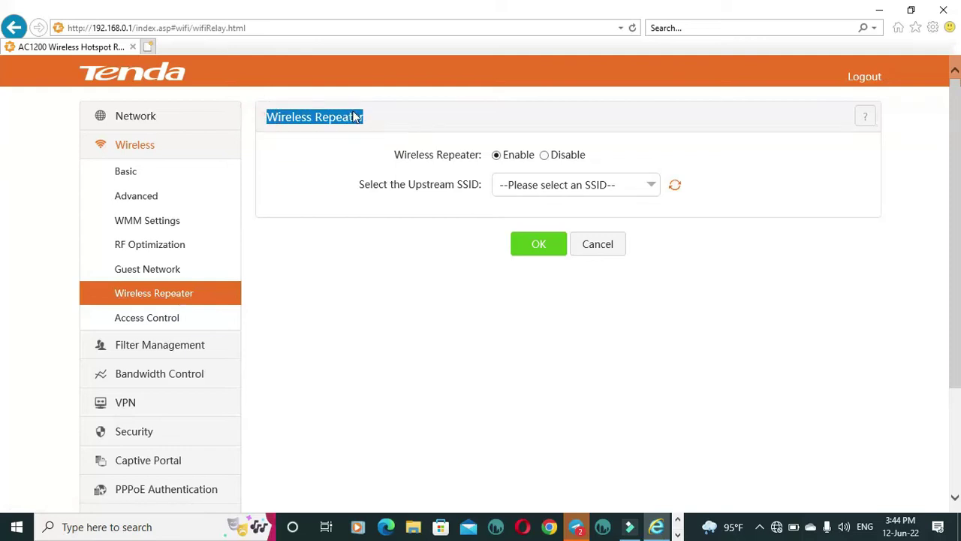
pyautogui.rightClick(351, 124)
pyautogui.click(386, 141)
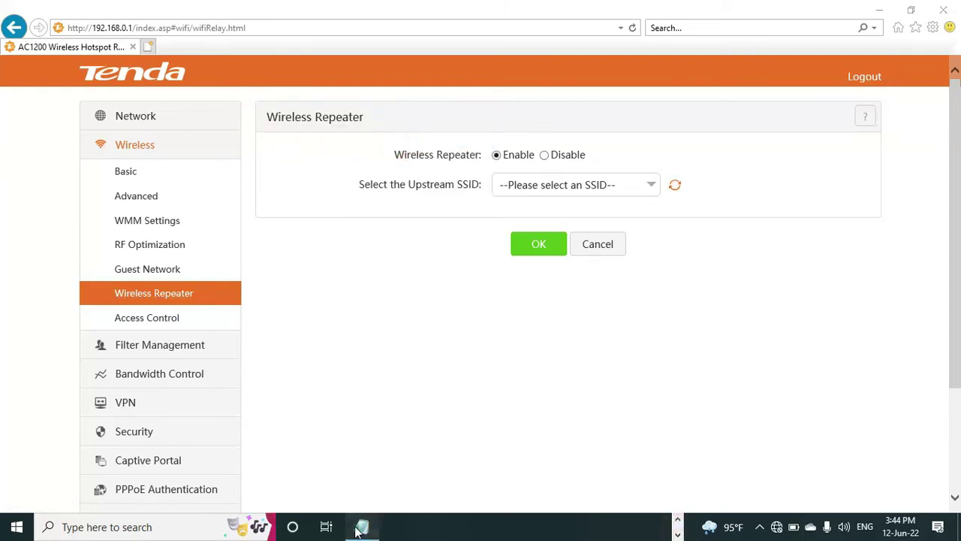
pyautogui.click(361, 526)
pyautogui.press('Return')
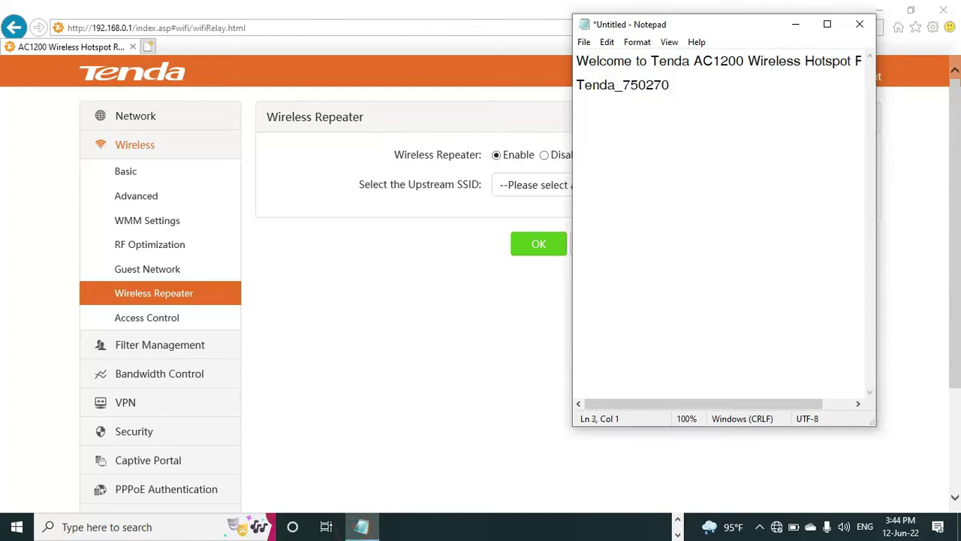
pyautogui.hotkey('ctrl', 'v')
# Choose MikroTik as the upstream SSID, enter its Wi-Fi password, and submit.
pyautogui.click(444, 331)
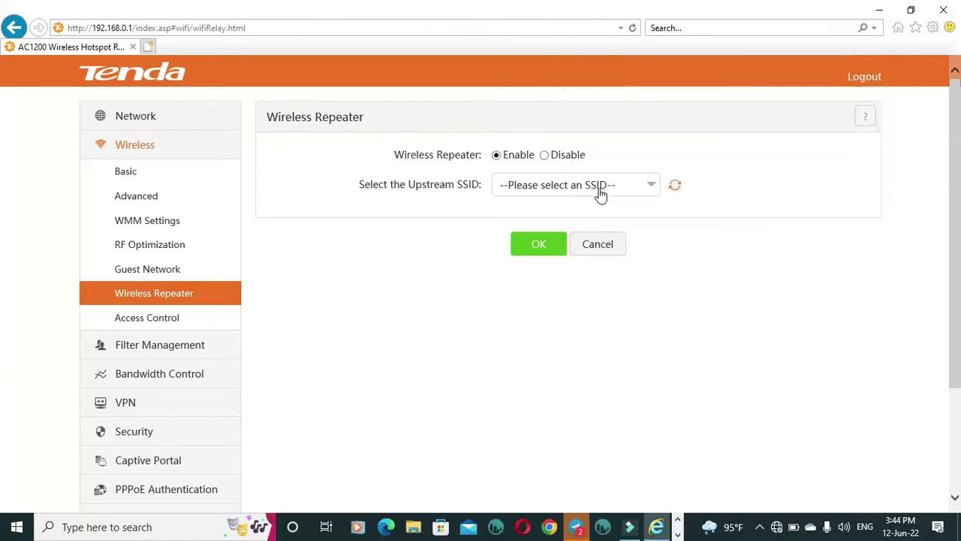
pyautogui.click(598, 189)
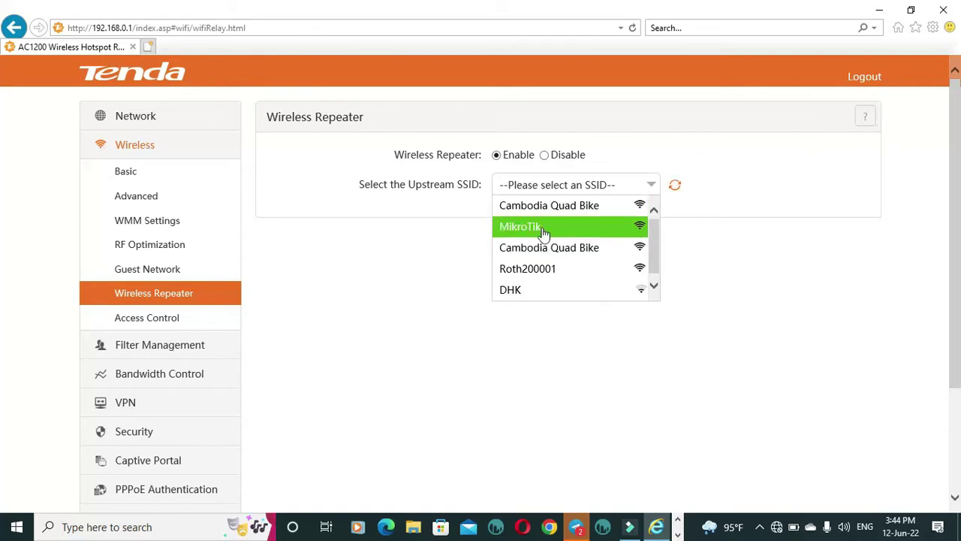
pyautogui.click(540, 227)
pyautogui.click(543, 219)
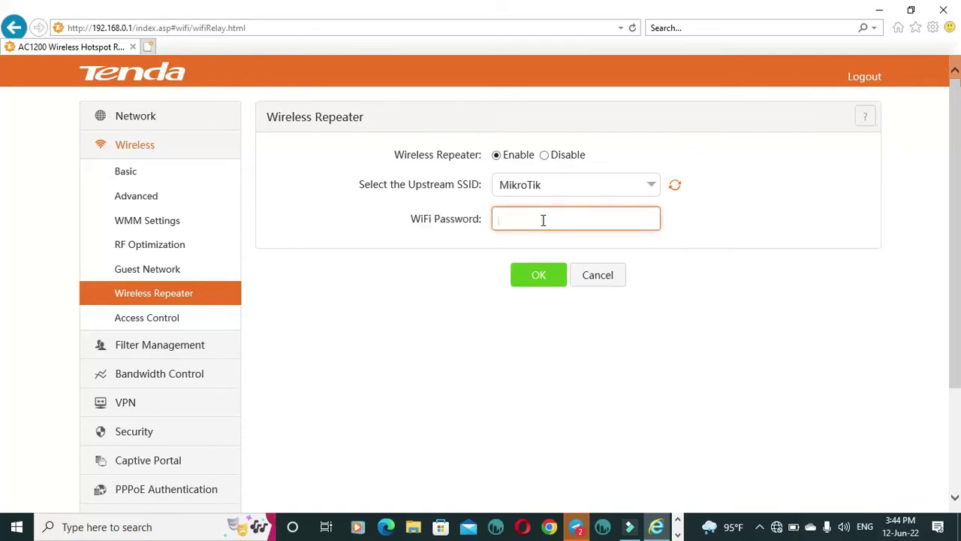
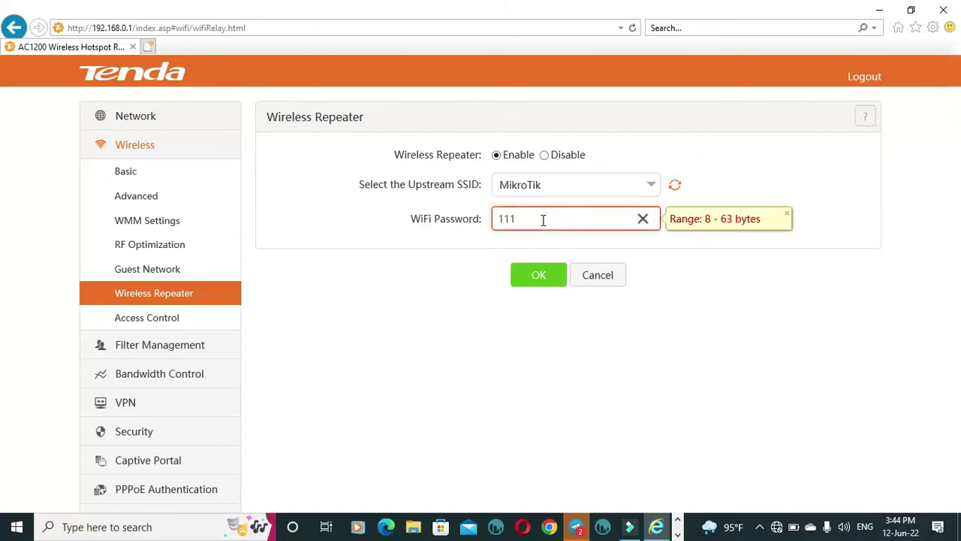
pyautogui.click(539, 275)
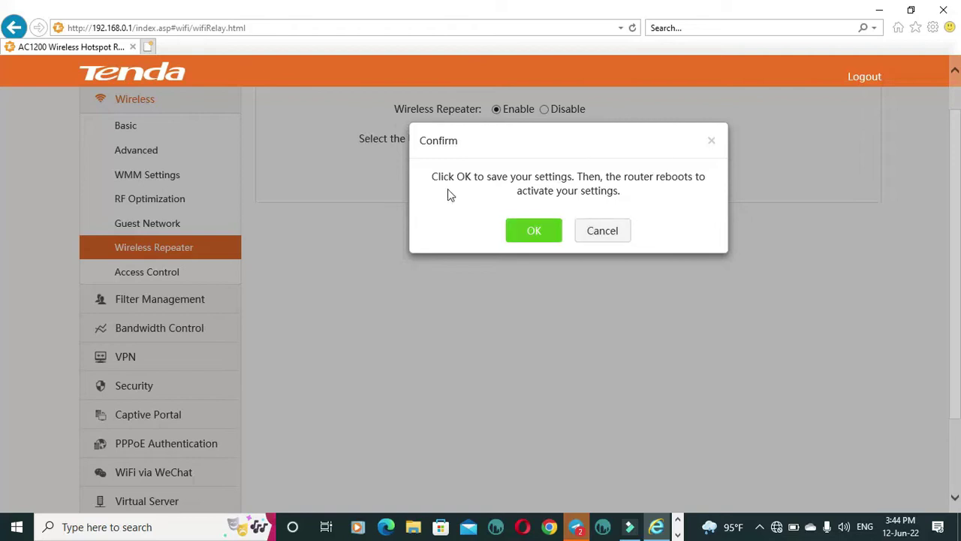
# Confirm saving the repeater settings and rebooting the router, then minimise the Filmora9 editor.
pyautogui.click(541, 238)
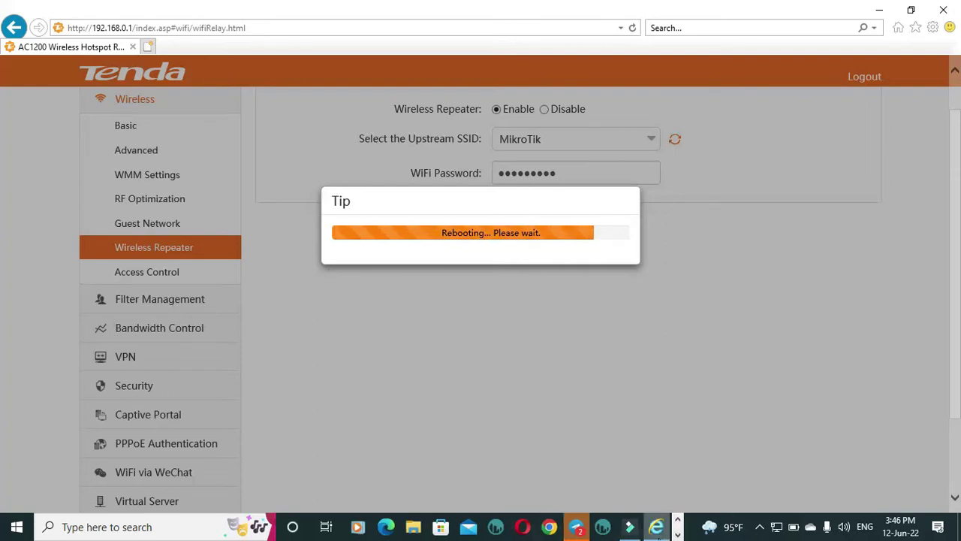
pyautogui.click(677, 535)
pyautogui.click(676, 521)
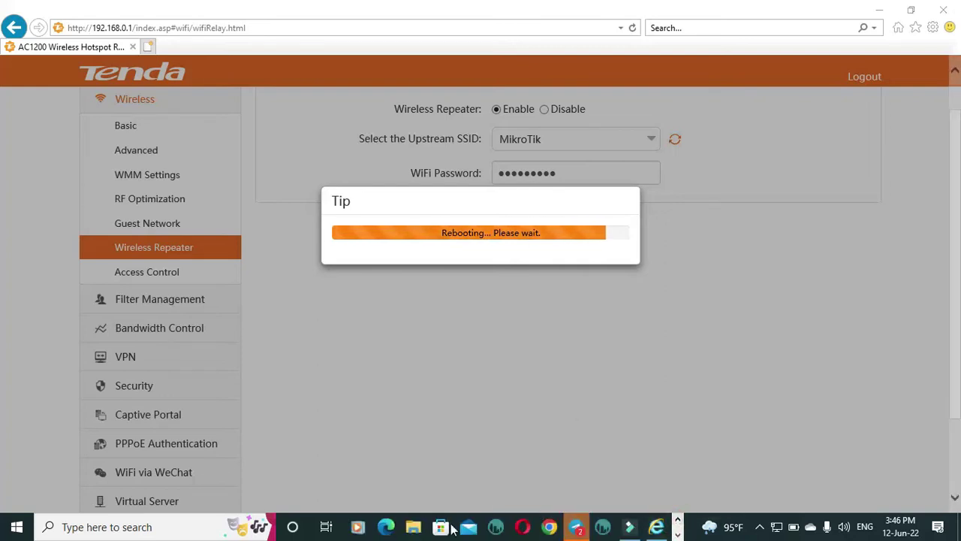
pyautogui.click(578, 527)
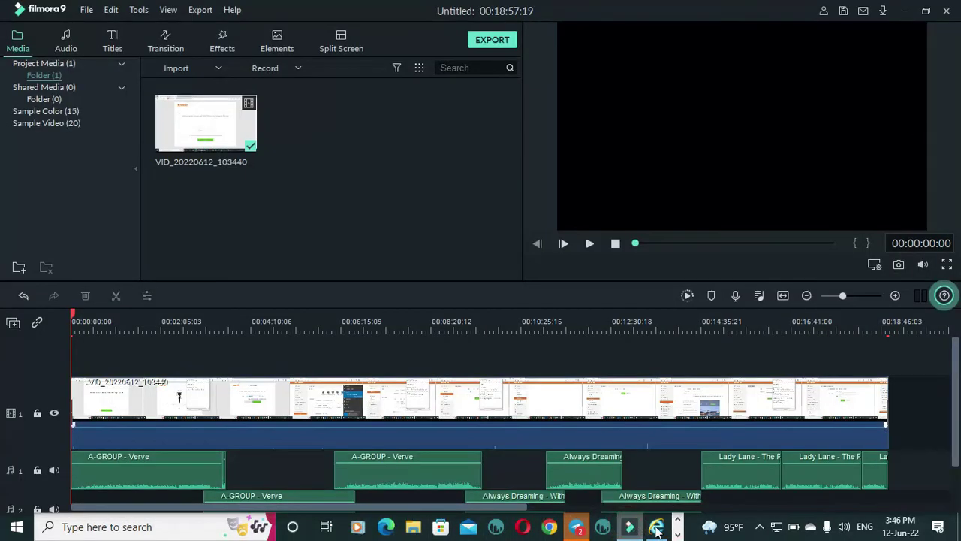
pyautogui.click(906, 10)
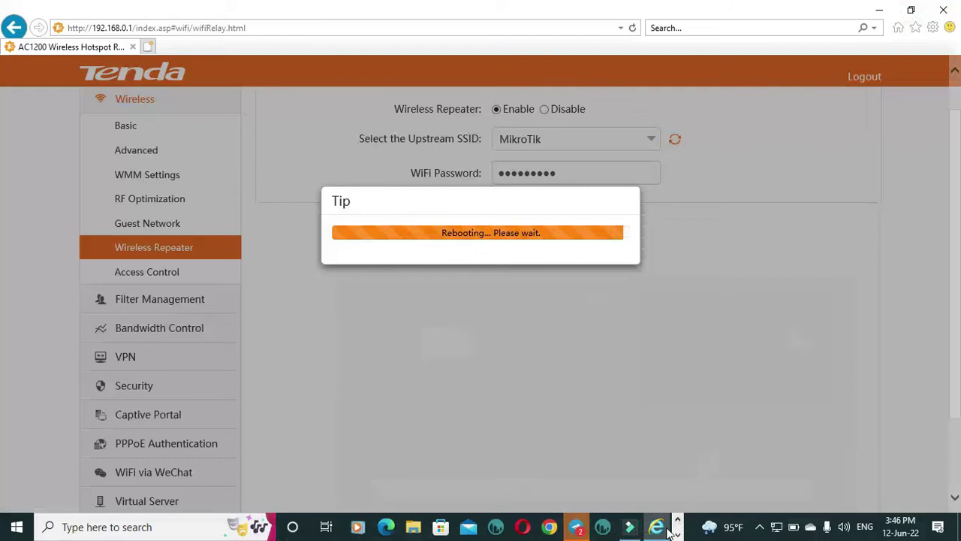
# Bring the router page back in front and open a new browser tab.
pyautogui.click(657, 526)
pyautogui.click(677, 534)
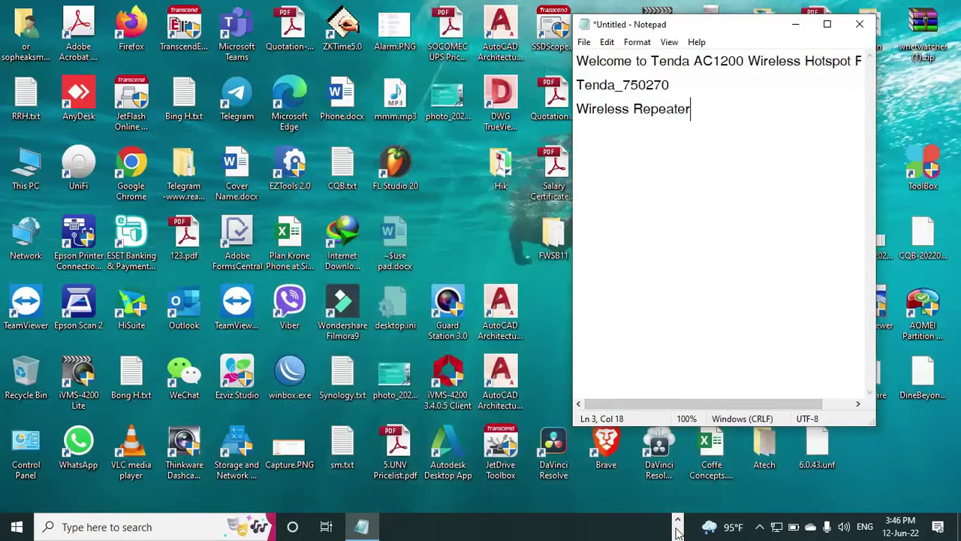
pyautogui.click(677, 521)
pyautogui.click(657, 527)
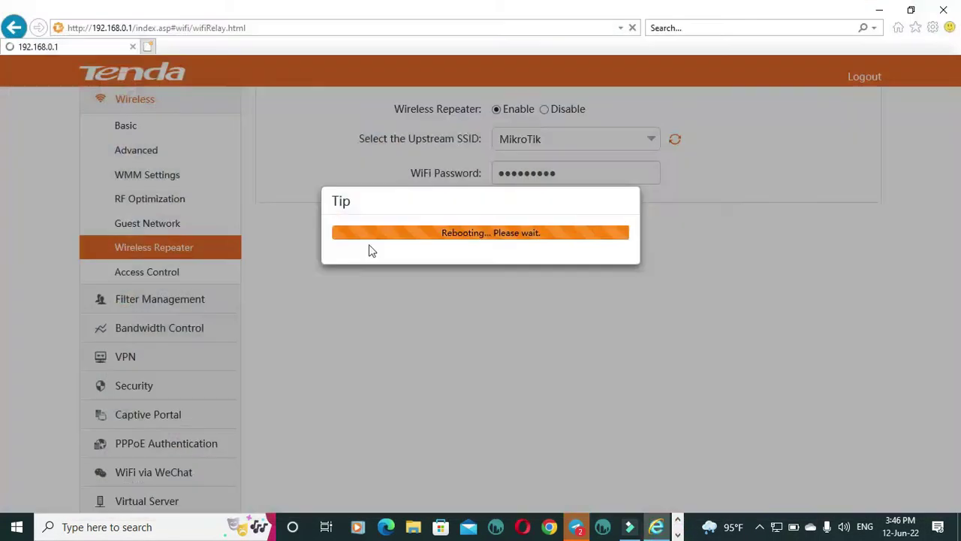
pyautogui.click(150, 48)
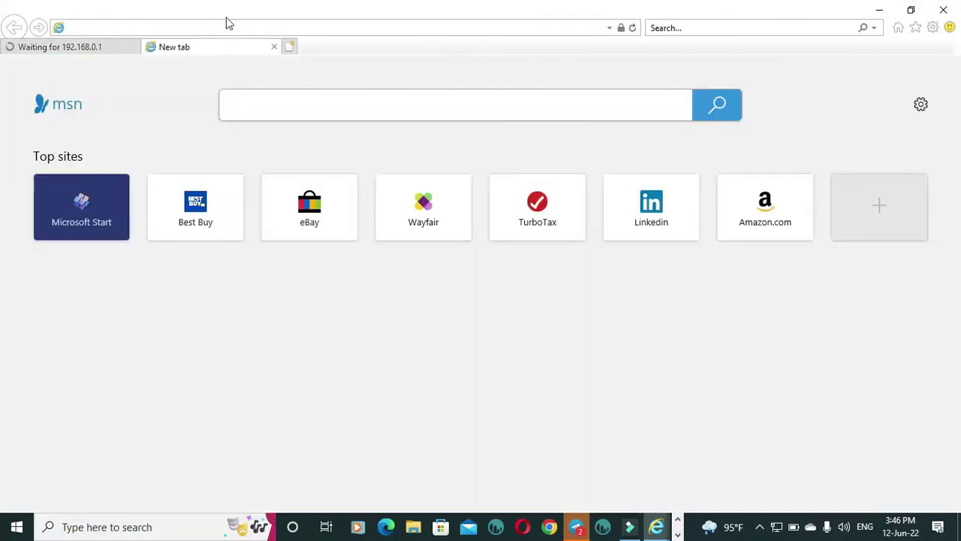
# Go to google.com from the new Internet Explorer tab.
pyautogui.click(226, 25)
pyautogui.write('google.com')
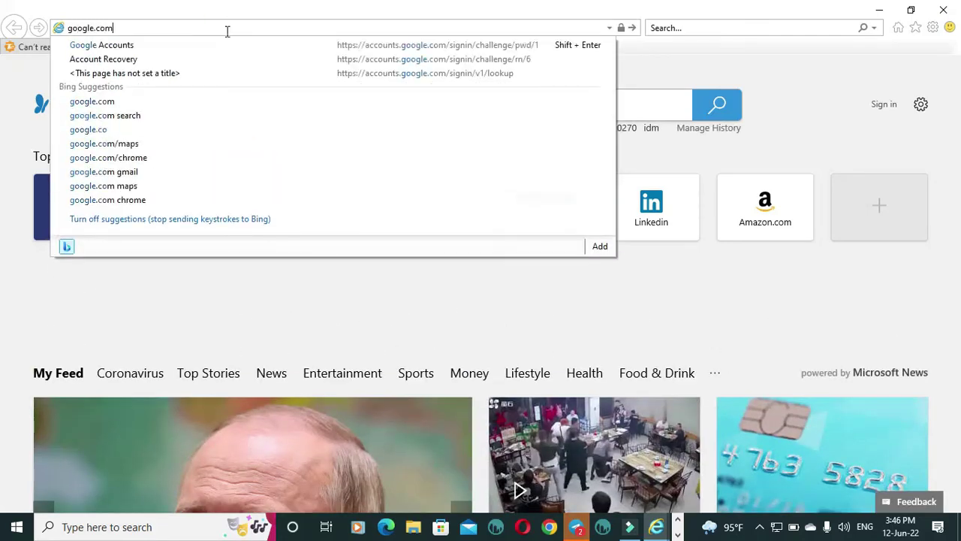
pyautogui.press('Return')
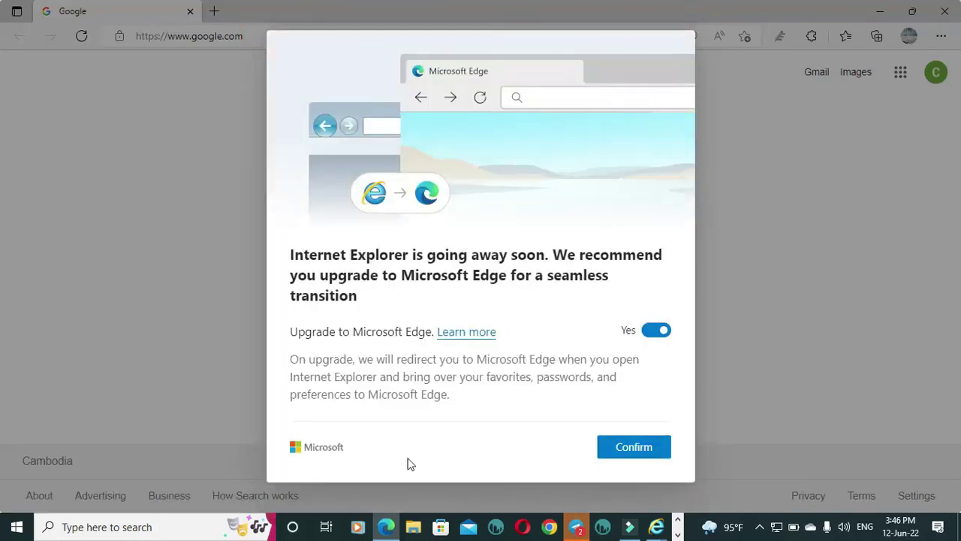
# Accept the switch to Microsoft Edge and load google.com there.
pyautogui.click(609, 451)
pyautogui.click(199, 36)
pyautogui.click(177, 174)
pyautogui.click(107, 257)
pyautogui.click(180, 80)
pyautogui.click(223, 31)
pyautogui.click(95, 350)
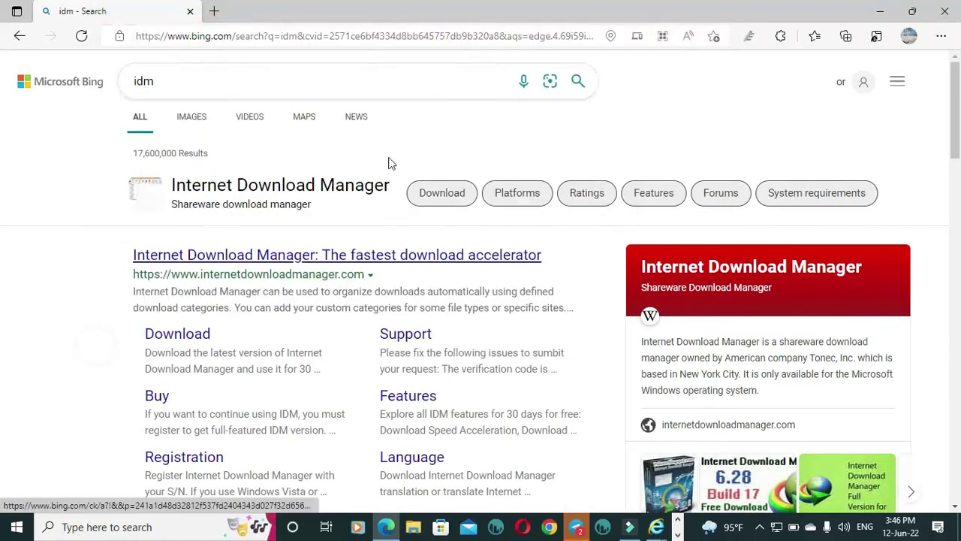
pyautogui.click(264, 43)
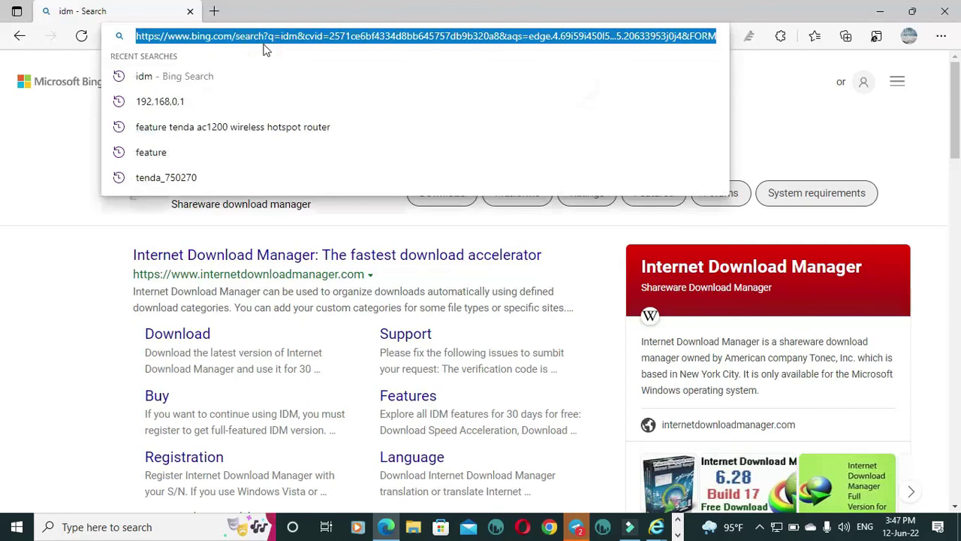
pyautogui.write('google.co')
pyautogui.press('Return')
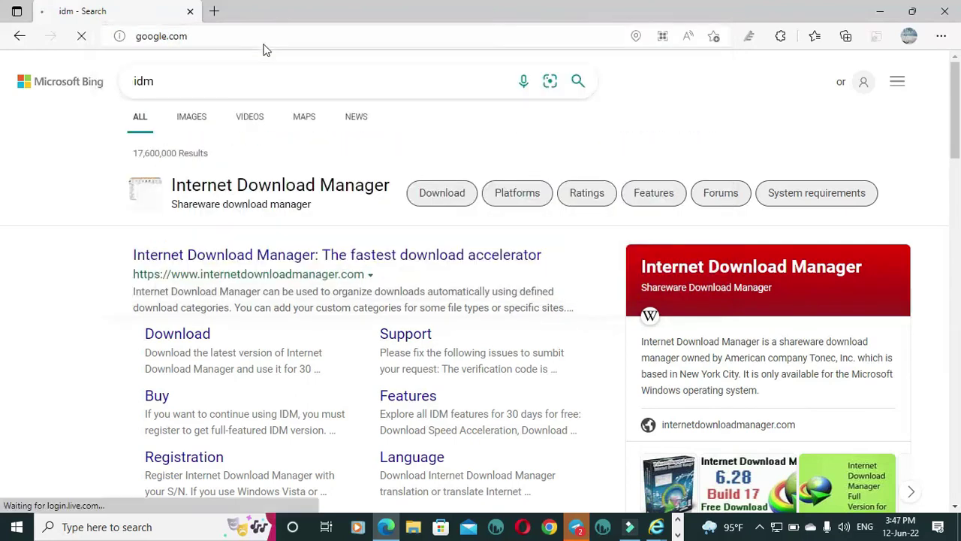
# Search Google for youtube, open YouTube, check the connected Wi-Fi network, and minimise Edge.
pyautogui.click(418, 198)
pyautogui.write('you')
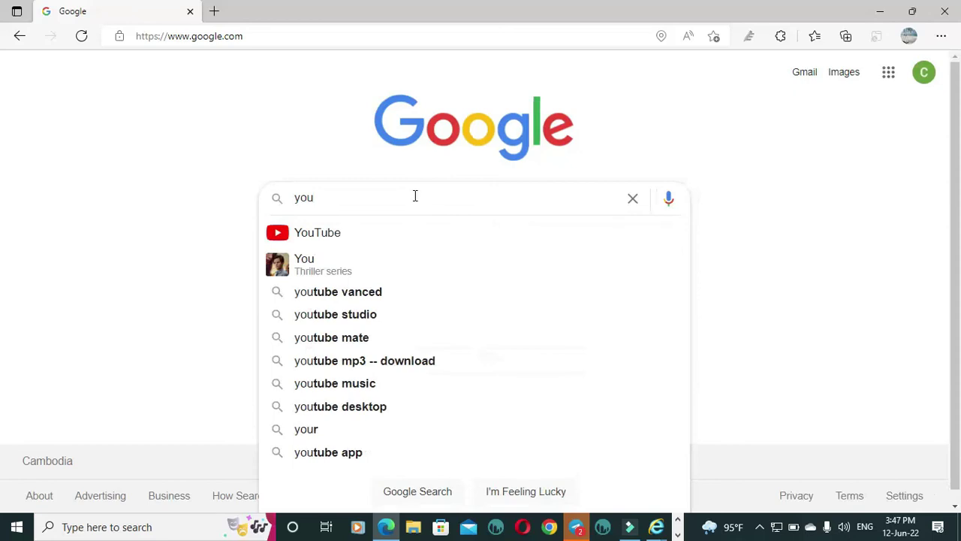
pyautogui.click(360, 224)
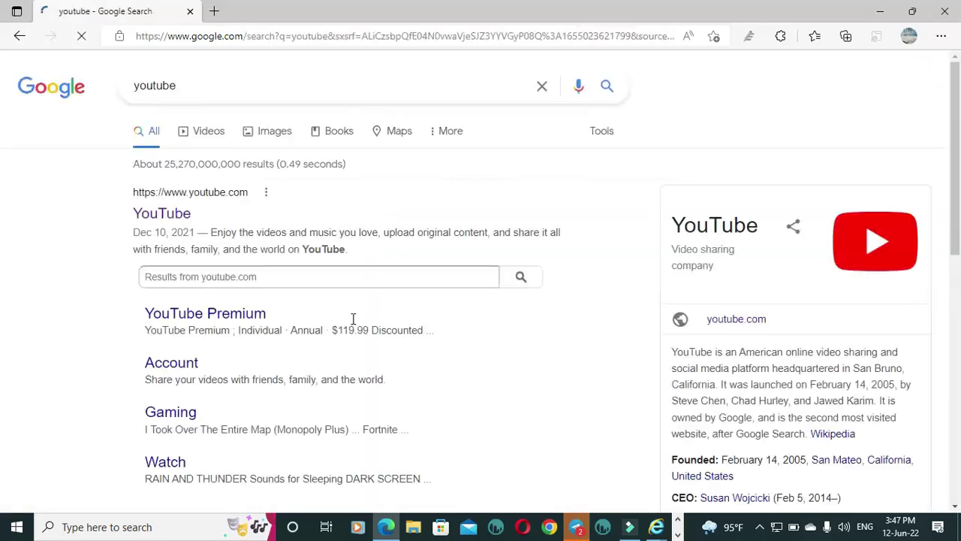
pyautogui.click(173, 218)
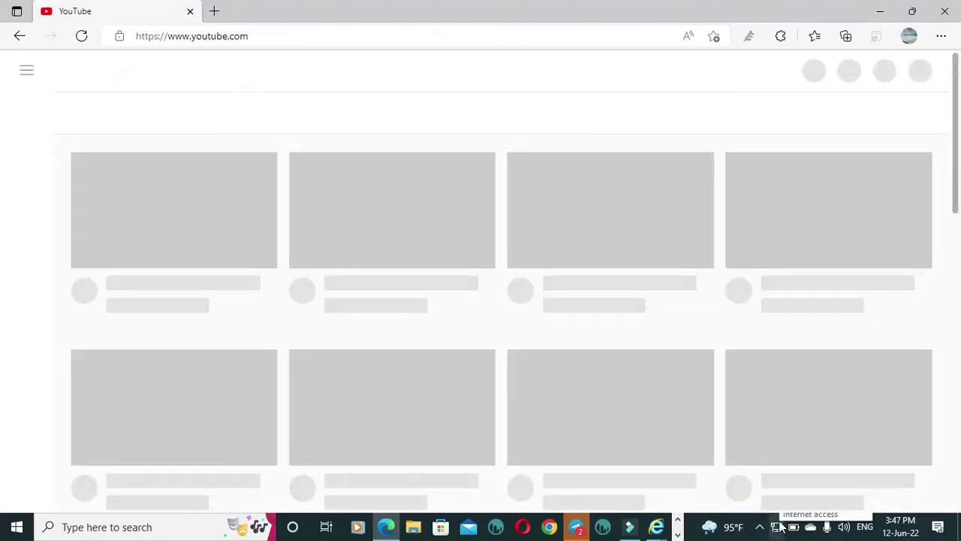
pyautogui.click(777, 527)
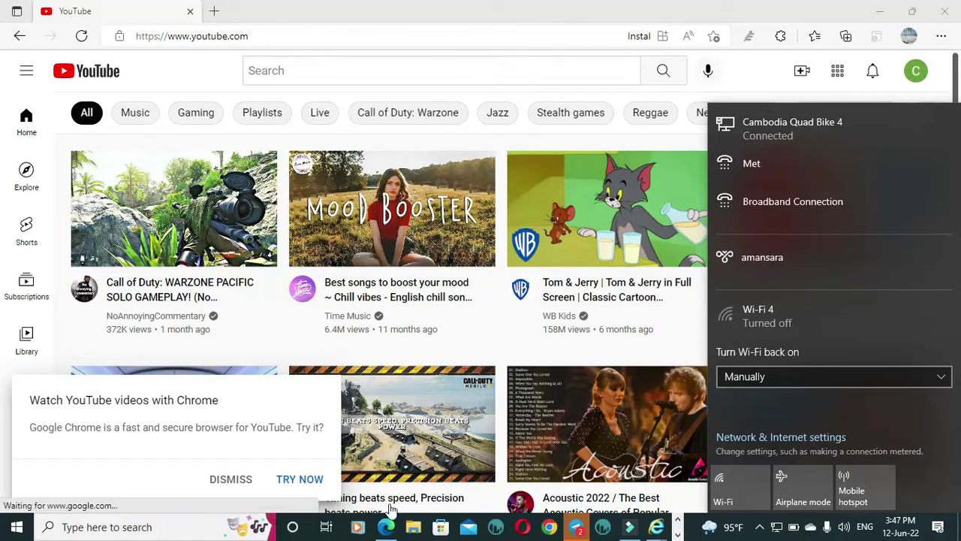
pyautogui.click(488, 8)
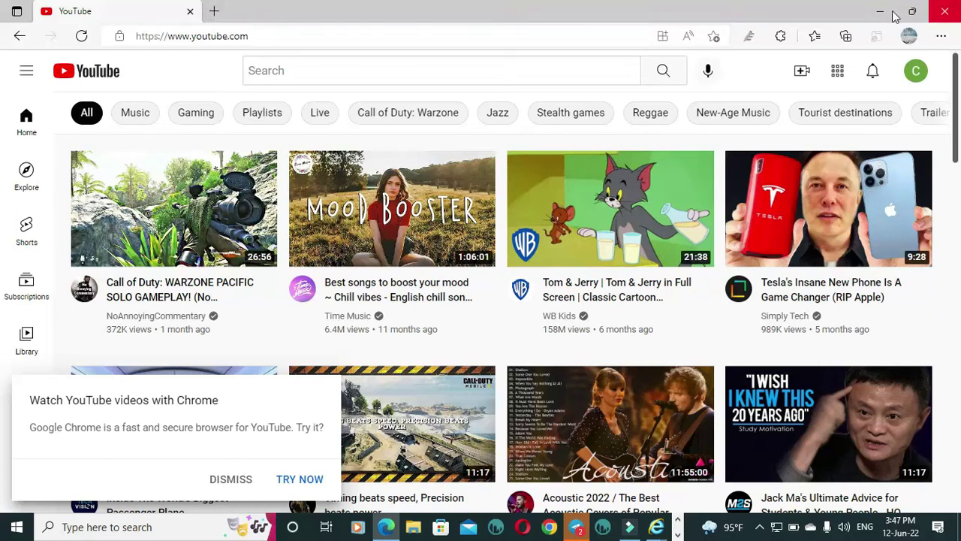
pyautogui.click(399, 528)
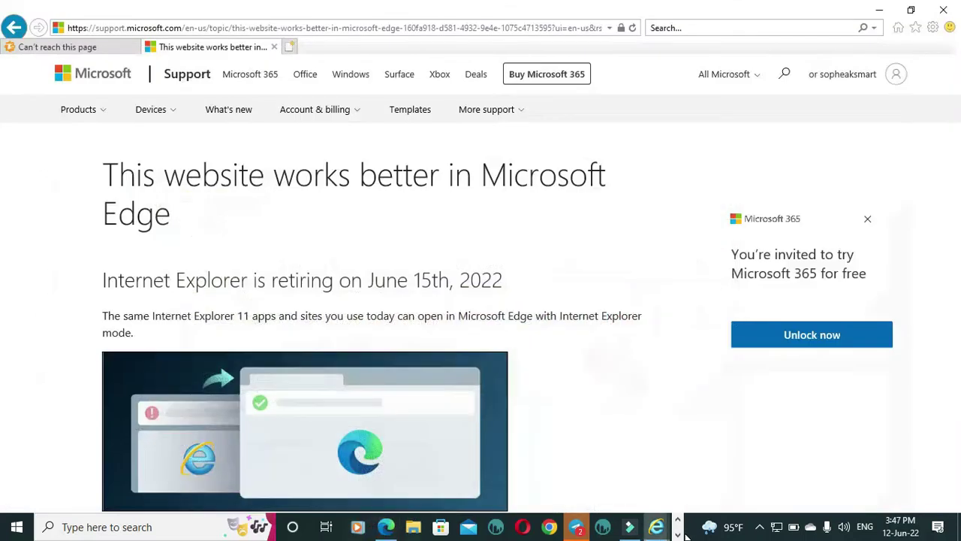
# Switch to the Can't reach this page tab and reload the 192.168.0.1/wifi router page.
pyautogui.moveTo(656, 527)
pyautogui.click(601, 476)
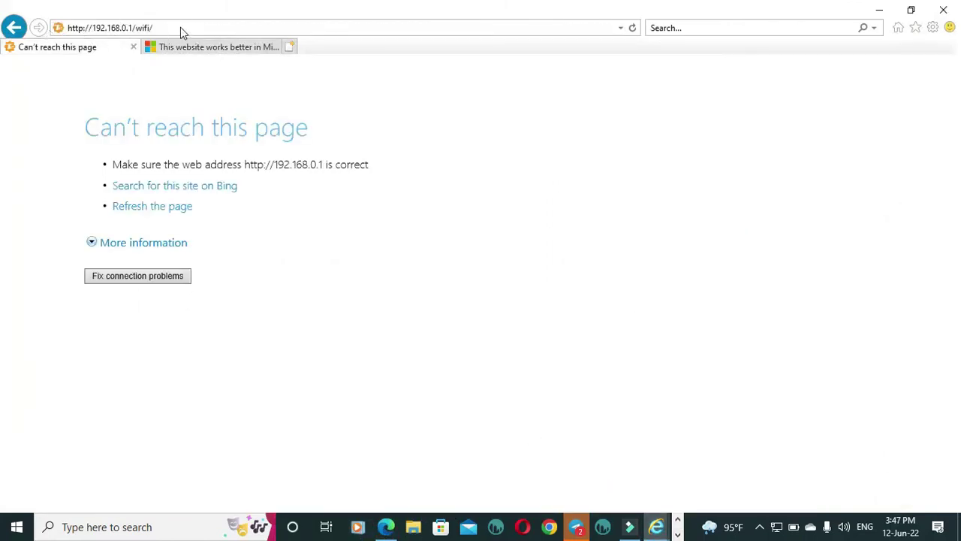
pyautogui.click(180, 30)
pyautogui.click(626, 30)
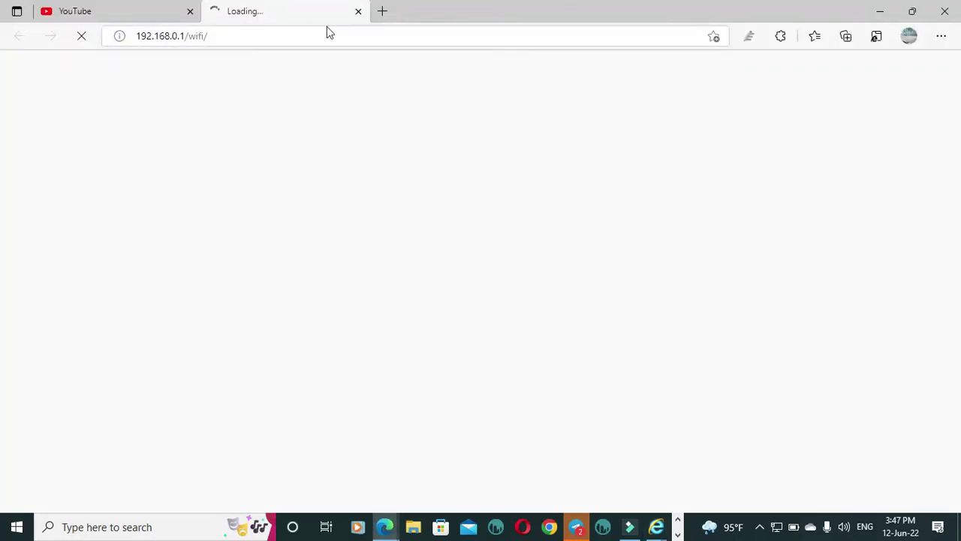
pyautogui.click(226, 36)
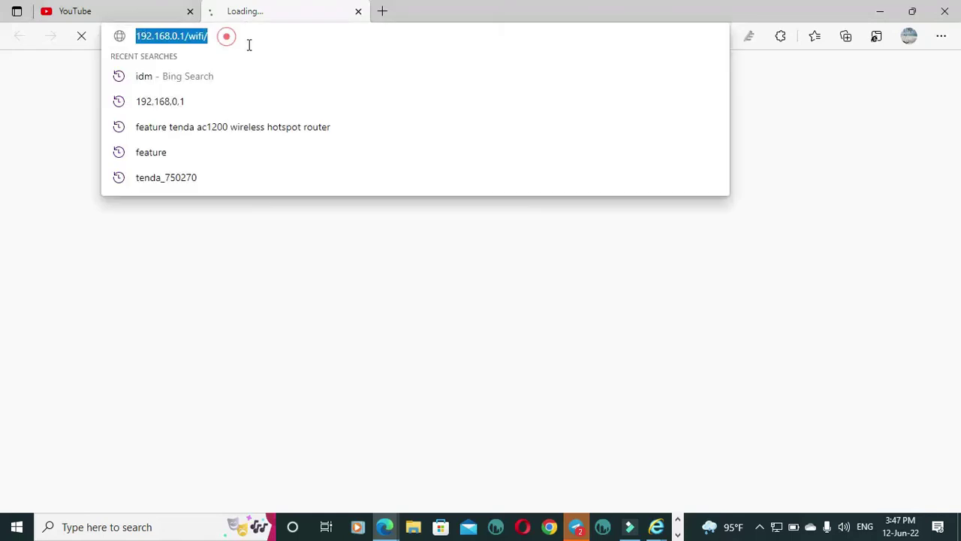
pyautogui.click(395, 323)
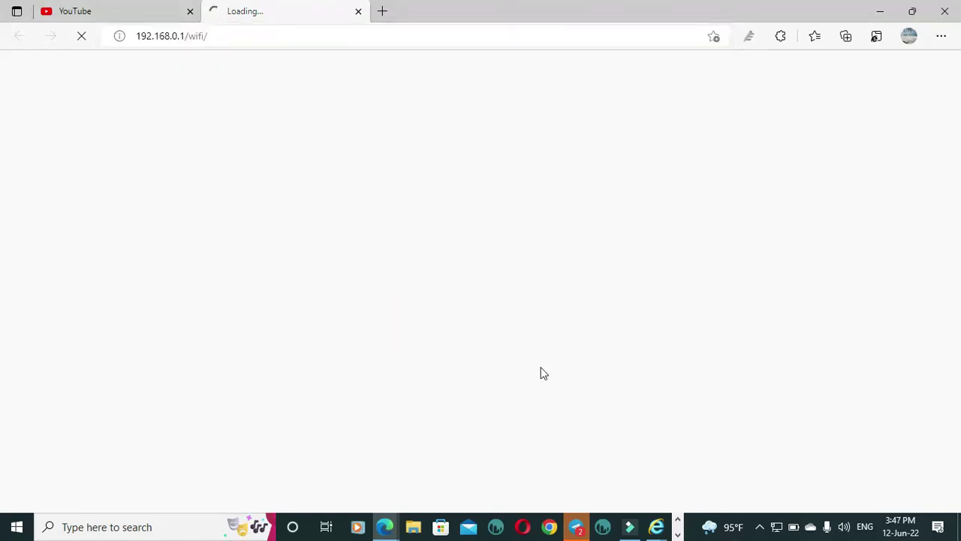
# Run ipconfig in a command prompt, then return to the YouTube tab and minimise Edge.
pyautogui.press('super+r')
pyautogui.write('cmd')
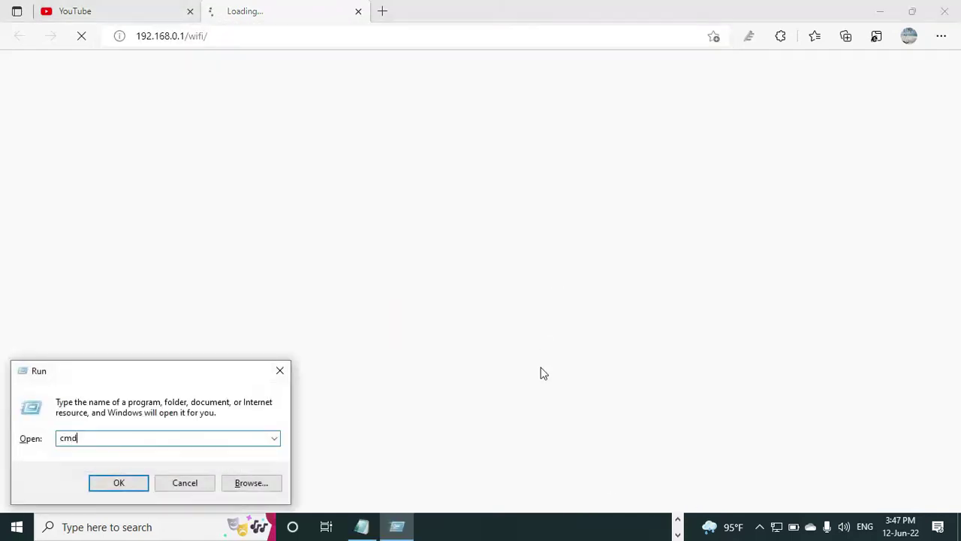
pyautogui.press('Return')
pyautogui.write('ipconfig')
pyautogui.press('Return')
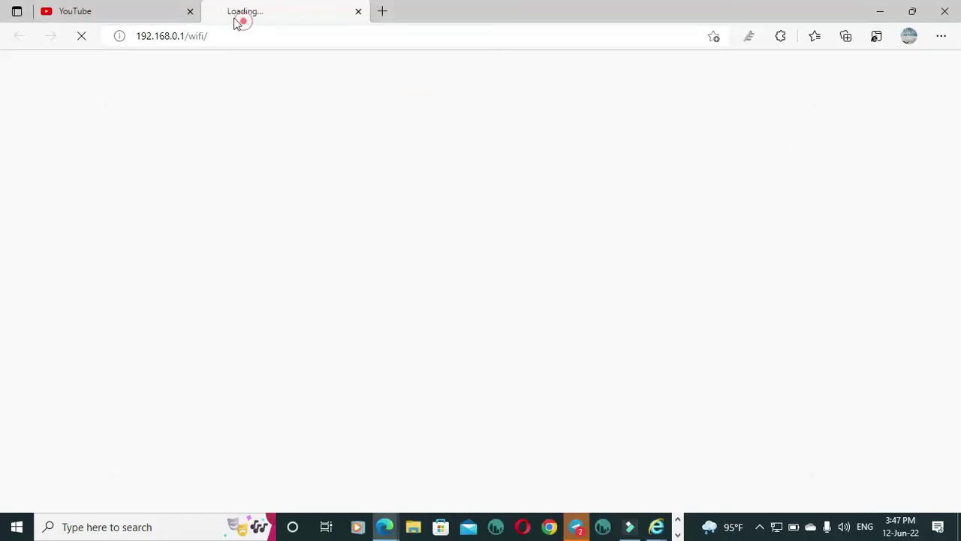
pyautogui.click(131, 20)
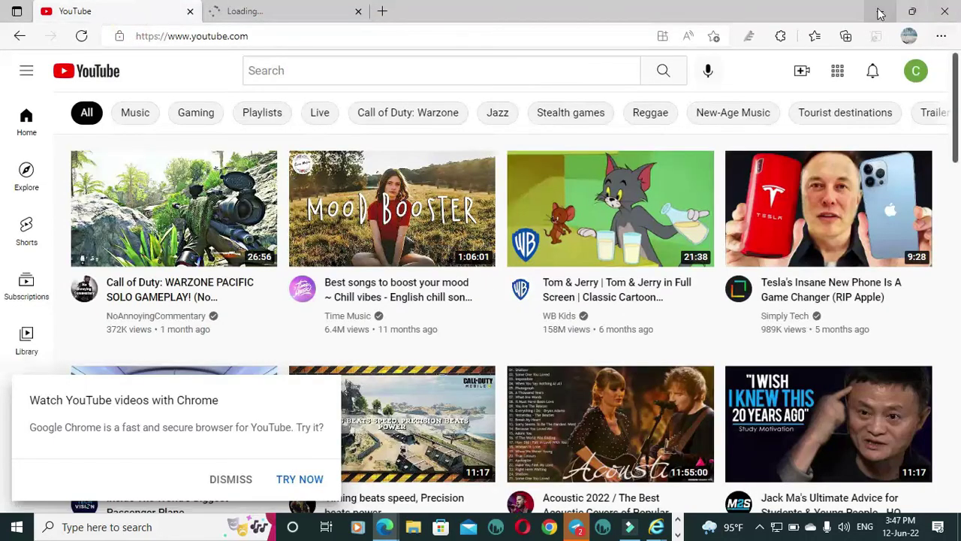
pyautogui.click(879, 10)
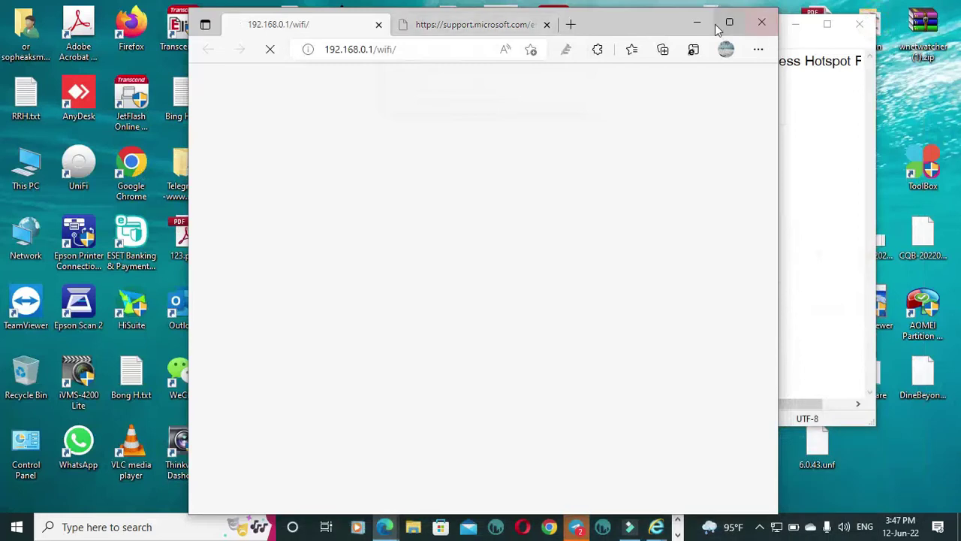
# Minimize Edge and Notepad and launch WNetWatcher.exe from the wnetwatcher (1).zip archive.
pyautogui.click(773, 27)
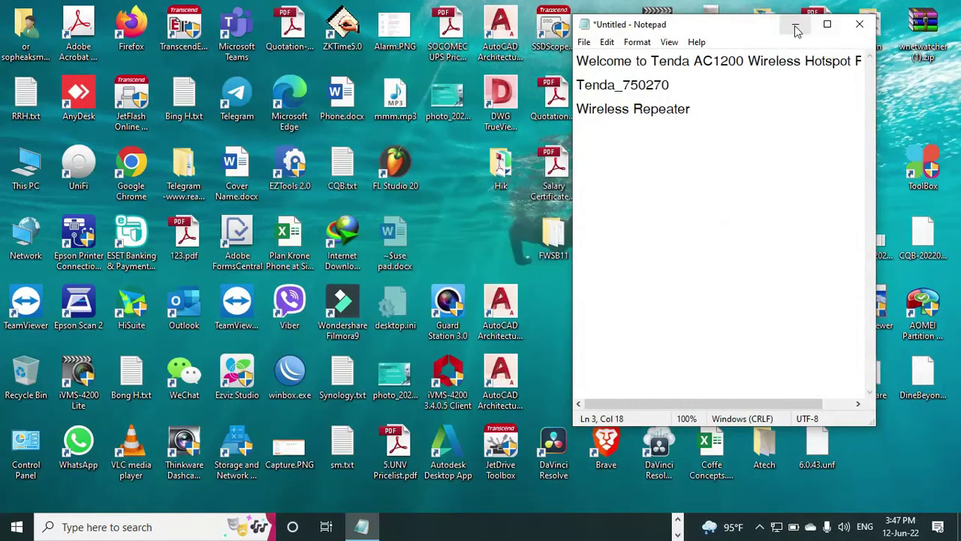
pyautogui.click(795, 24)
pyautogui.doubleClick(914, 44)
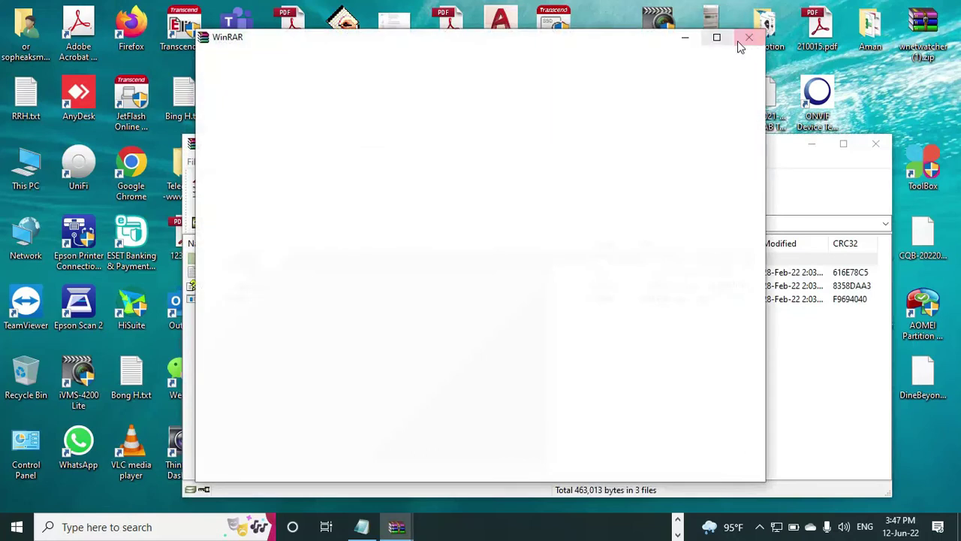
pyautogui.click(746, 39)
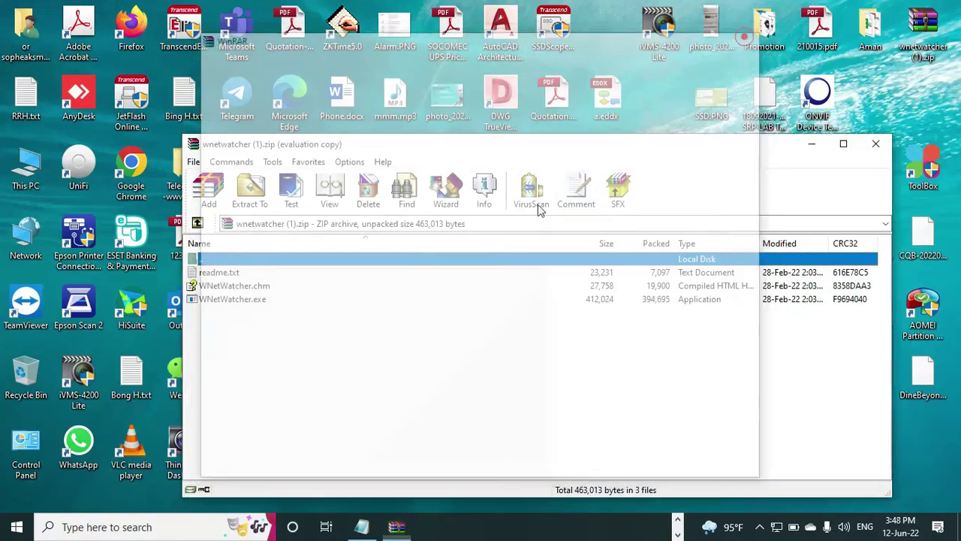
pyautogui.doubleClick(229, 300)
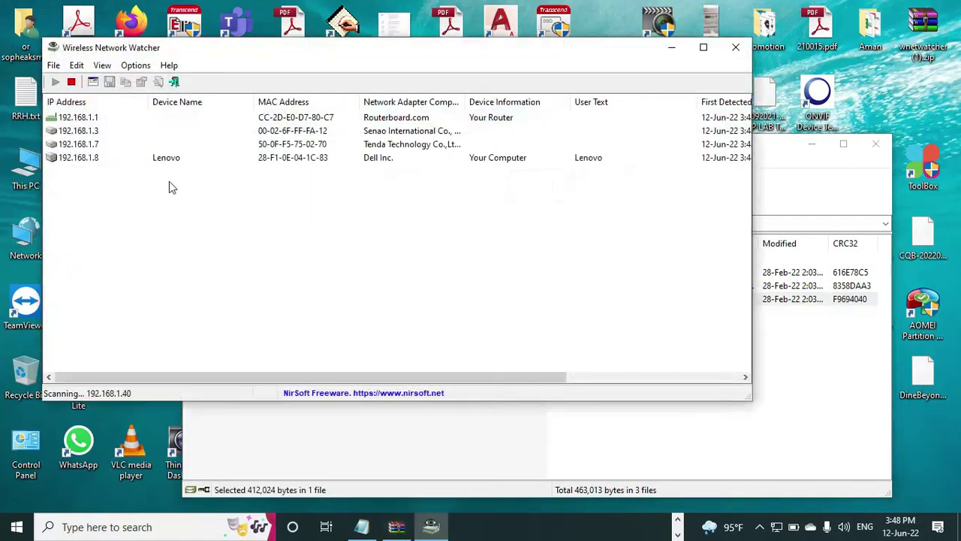
# Select the Tenda device at 192.168.1.7, then close Wireless Network Watcher and WinRAR.
pyautogui.click(387, 144)
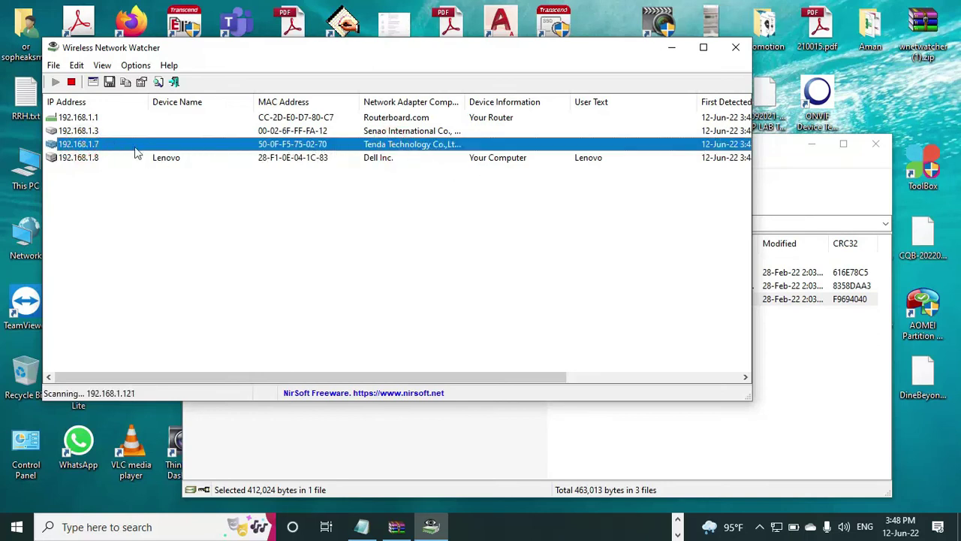
pyautogui.click(736, 47)
pyautogui.click(457, 340)
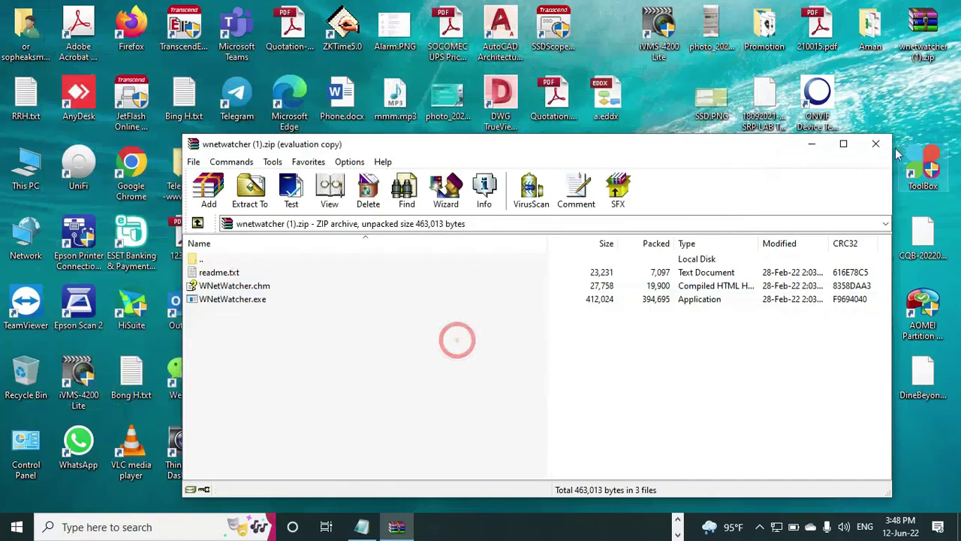
pyautogui.click(528, 314)
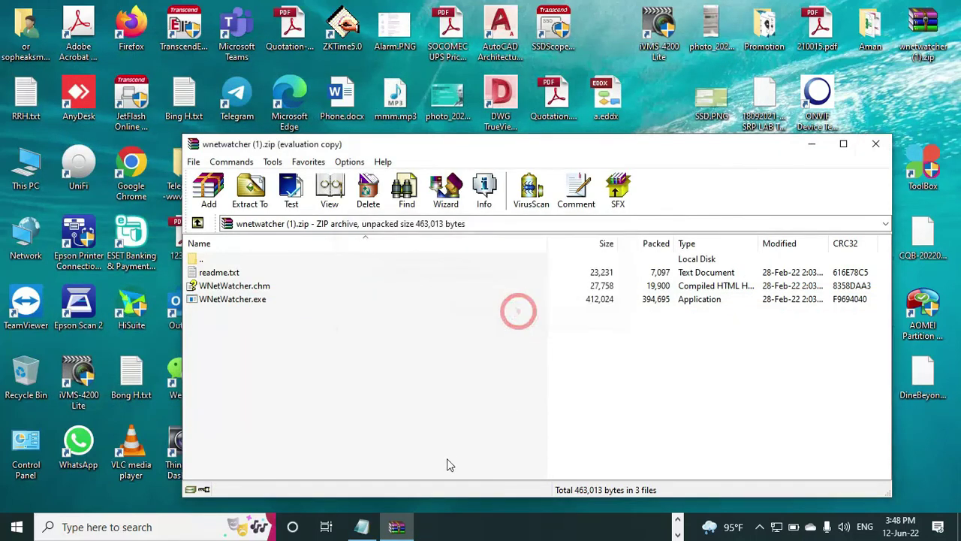
pyautogui.click(875, 144)
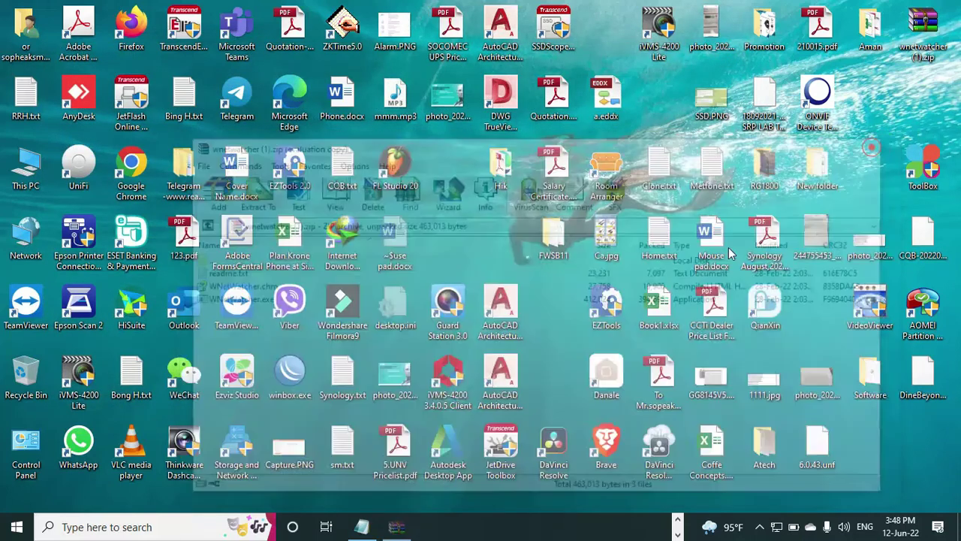
# Bring Edge back, close the duplicate support tab, and go to 192.168.1.7.
pyautogui.click(678, 519)
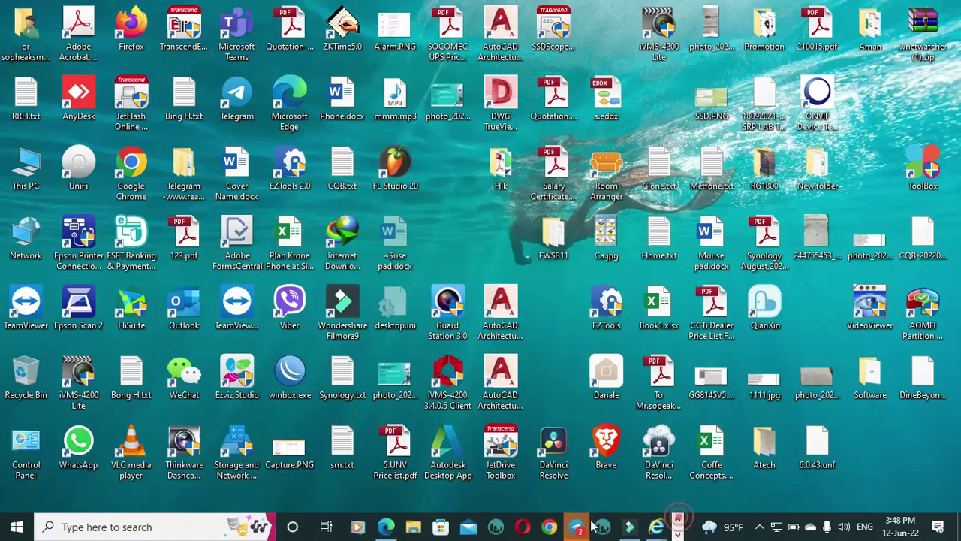
pyautogui.moveTo(654, 528)
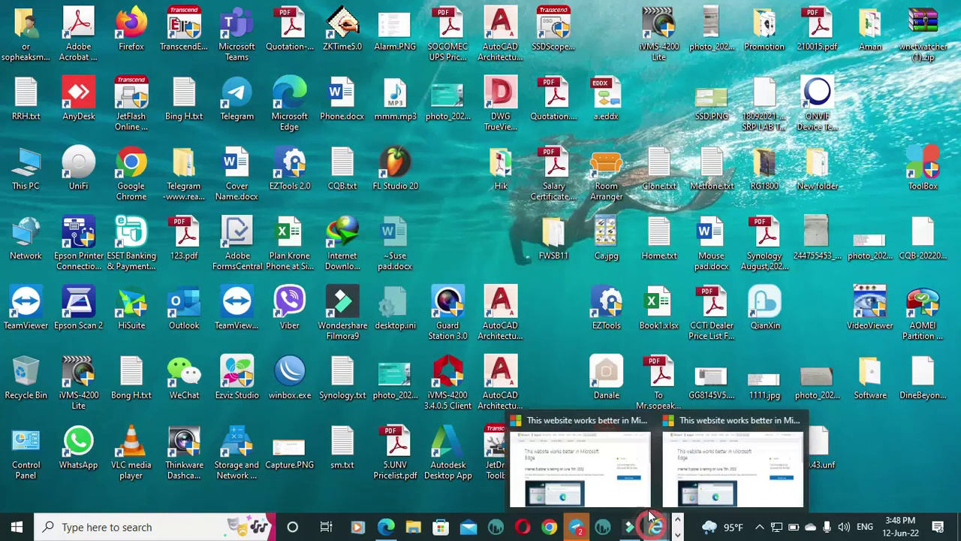
pyautogui.click(594, 481)
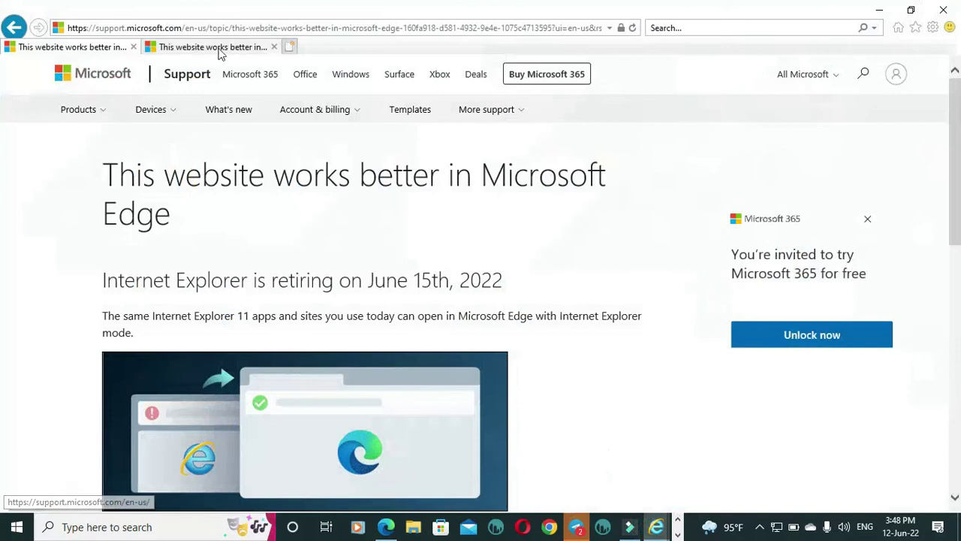
pyautogui.click(256, 48)
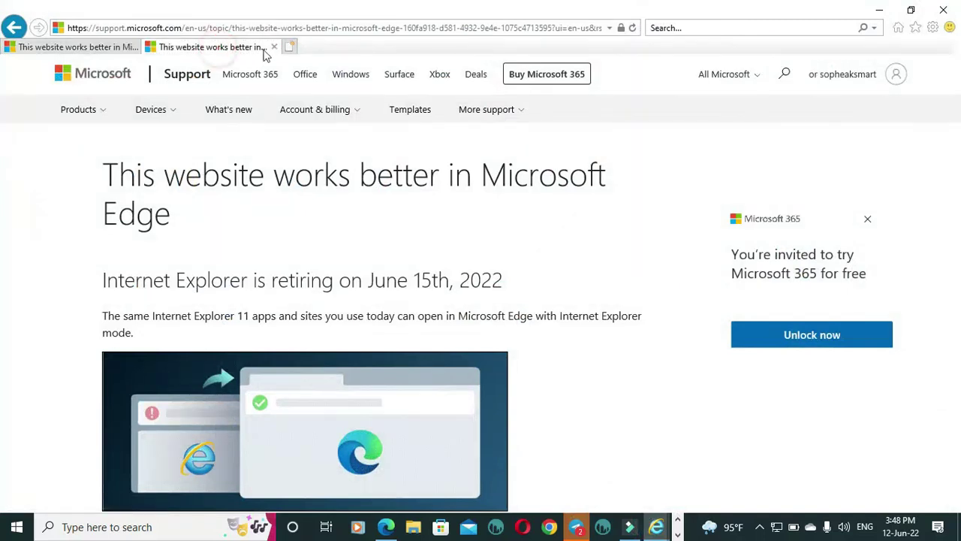
pyautogui.click(196, 27)
pyautogui.write('192.168.1.7')
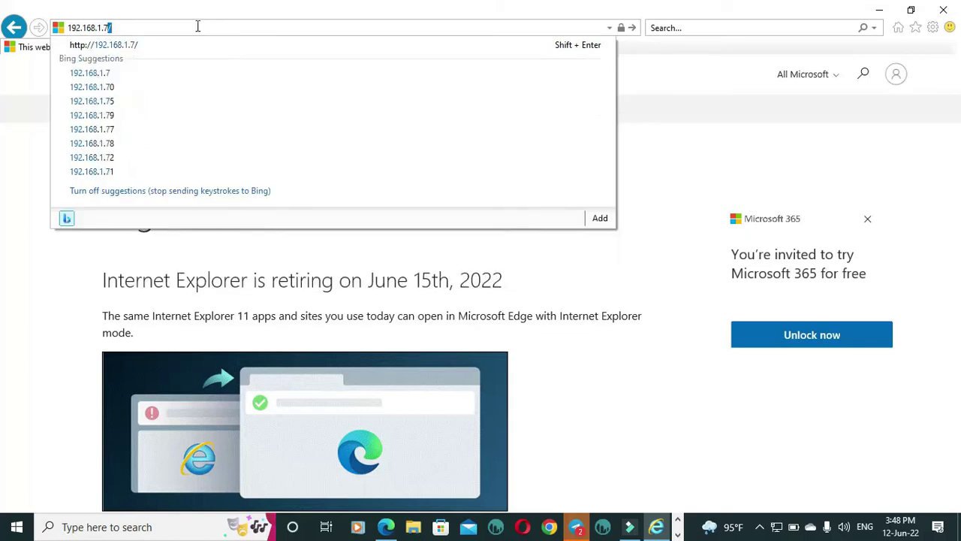
pyautogui.press('Return')
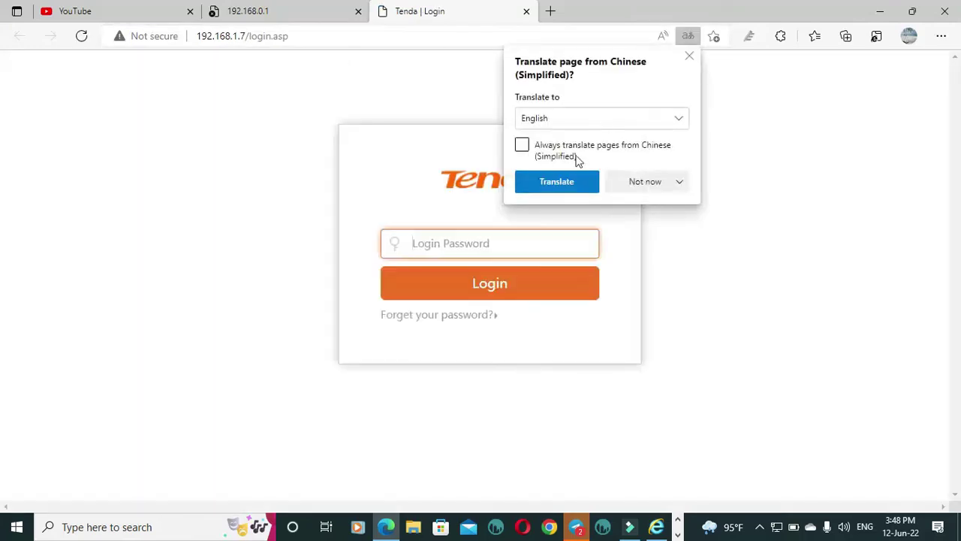
# Decline translating the page, log in with the router password, and refuse saving it.
pyautogui.click(650, 186)
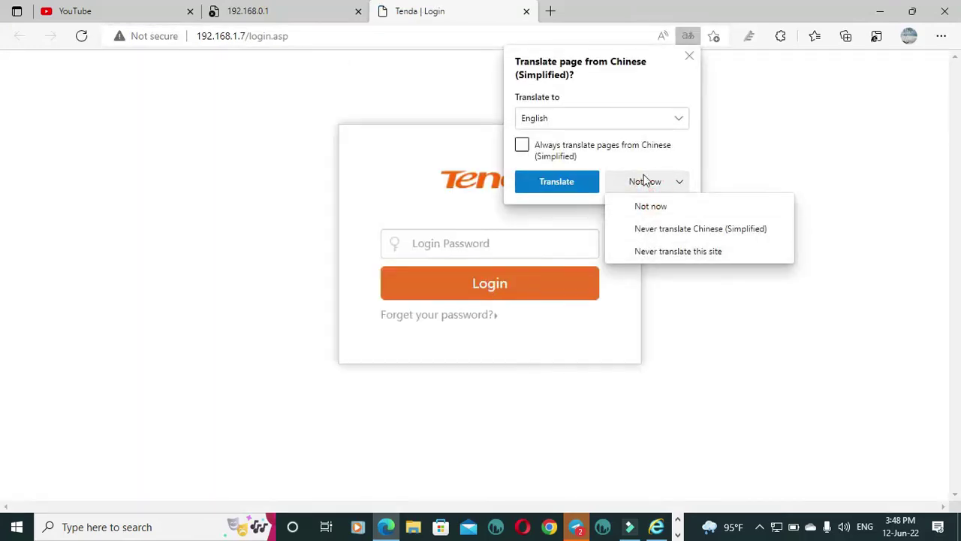
pyautogui.click(634, 205)
pyautogui.click(497, 244)
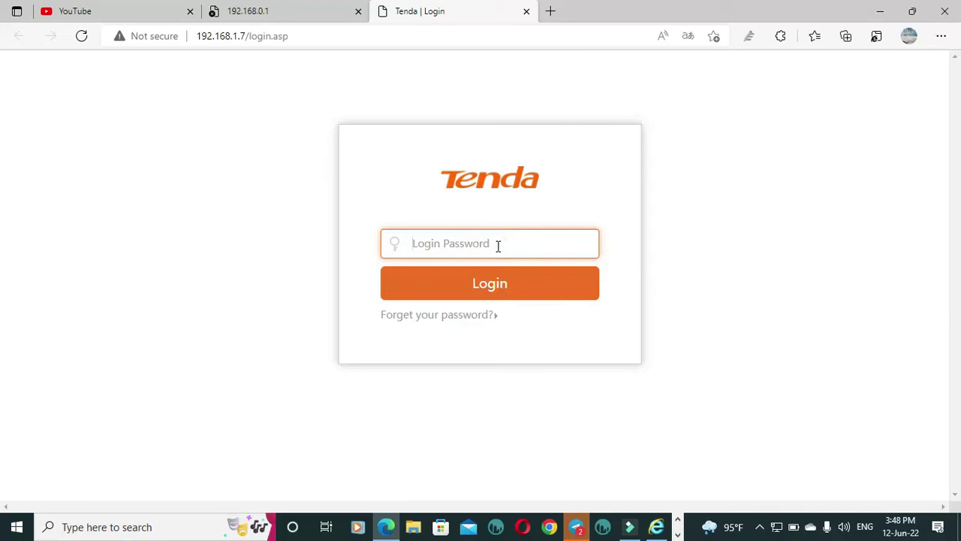
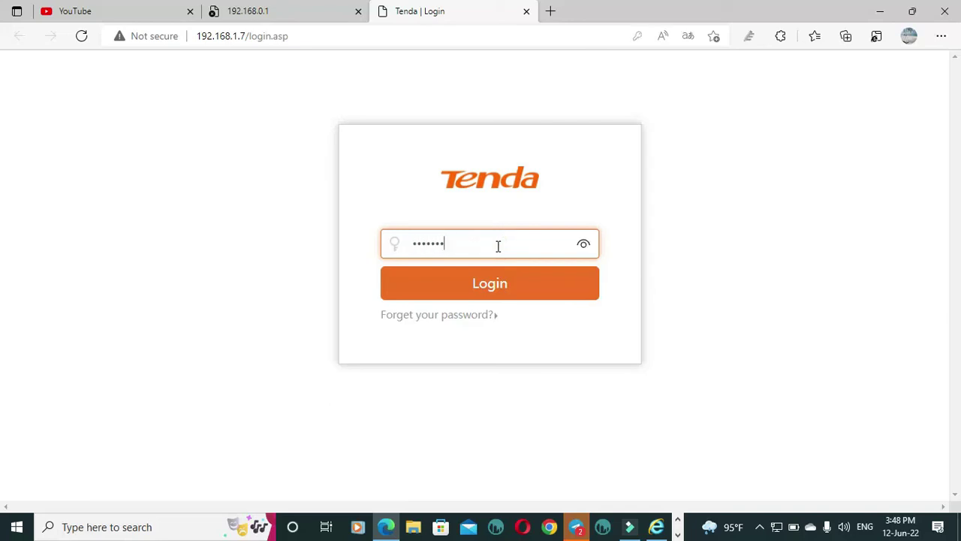
pyautogui.click(537, 292)
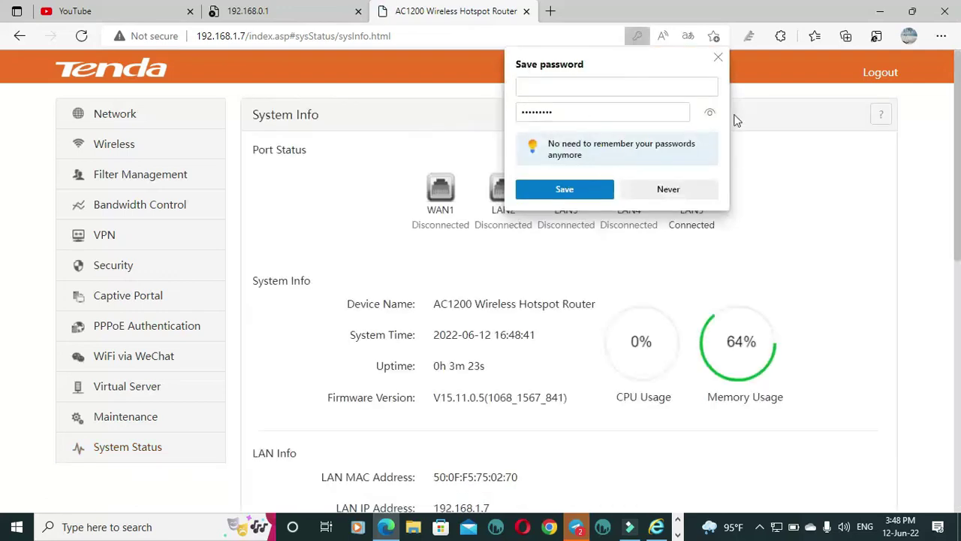
pyautogui.click(690, 189)
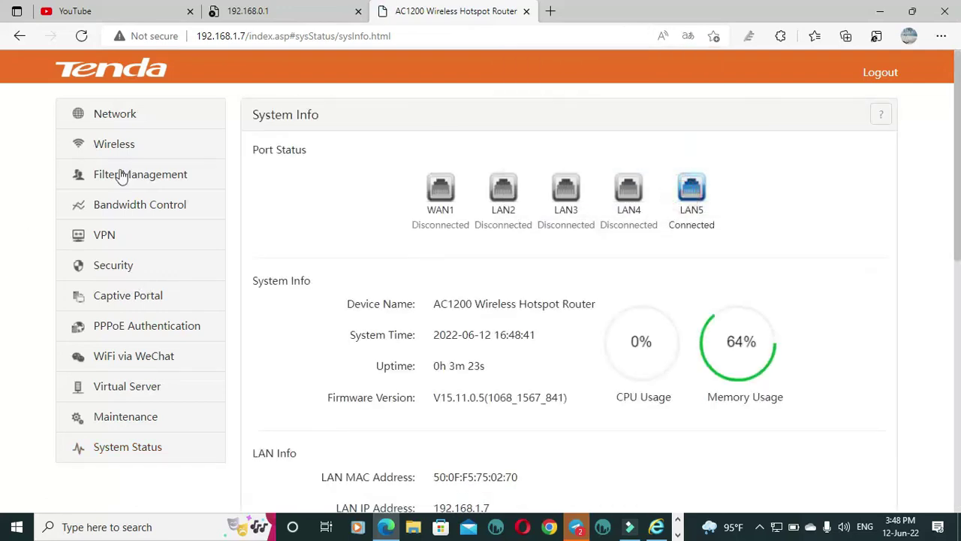
# Open Wireless Basic settings showing SSID Tenda_750270 with WPA2-PSK.
pyautogui.click(111, 146)
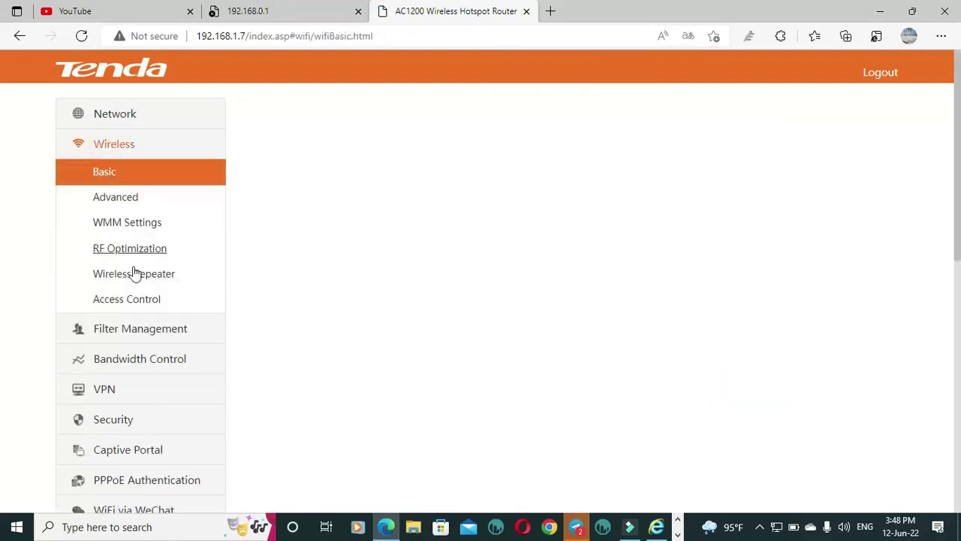
pyautogui.click(115, 116)
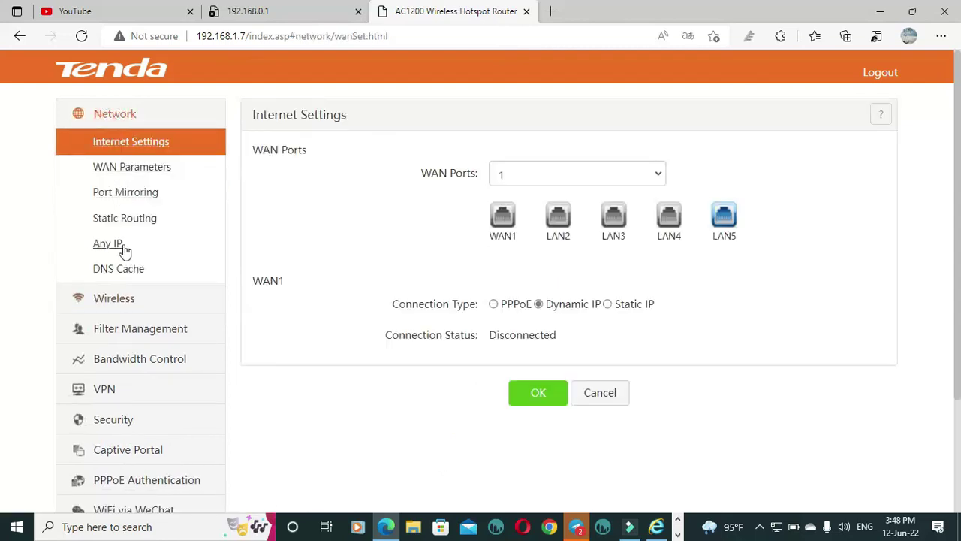
pyautogui.click(111, 120)
pyautogui.click(120, 144)
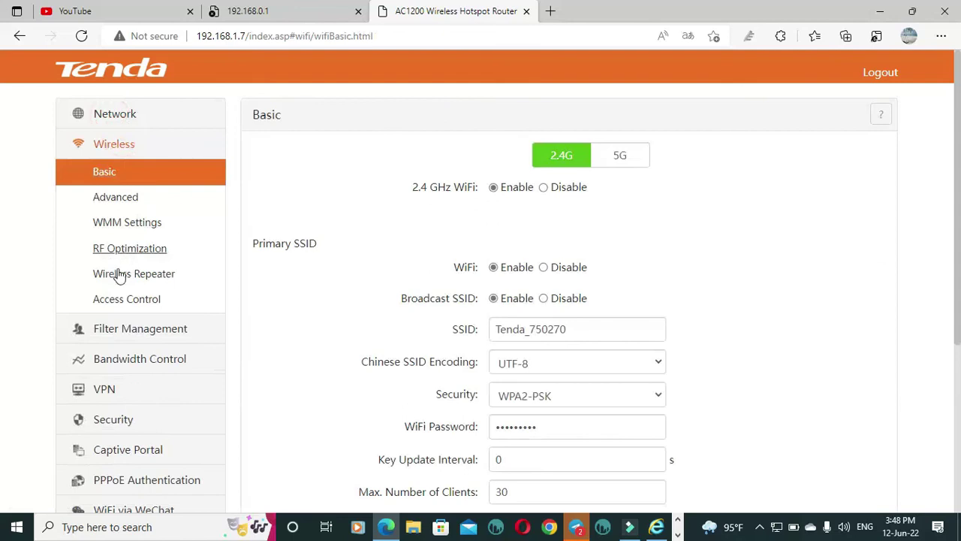
pyautogui.scroll(-3, 607, 200)
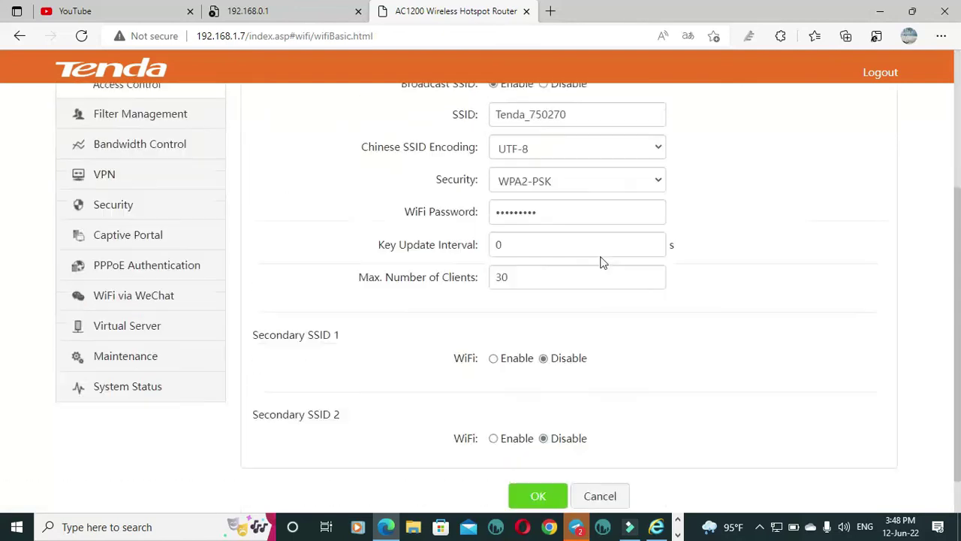
pyautogui.scroll(3, 593, 315)
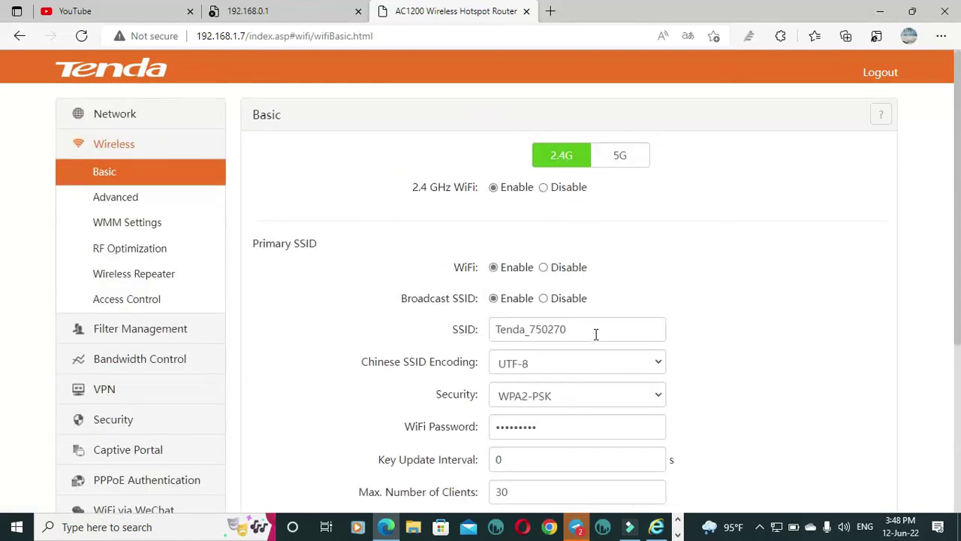
# Turn Wi-Fi on and join Tenda_750270_5G with its security key, allowing PC discovery.
pyautogui.click(777, 526)
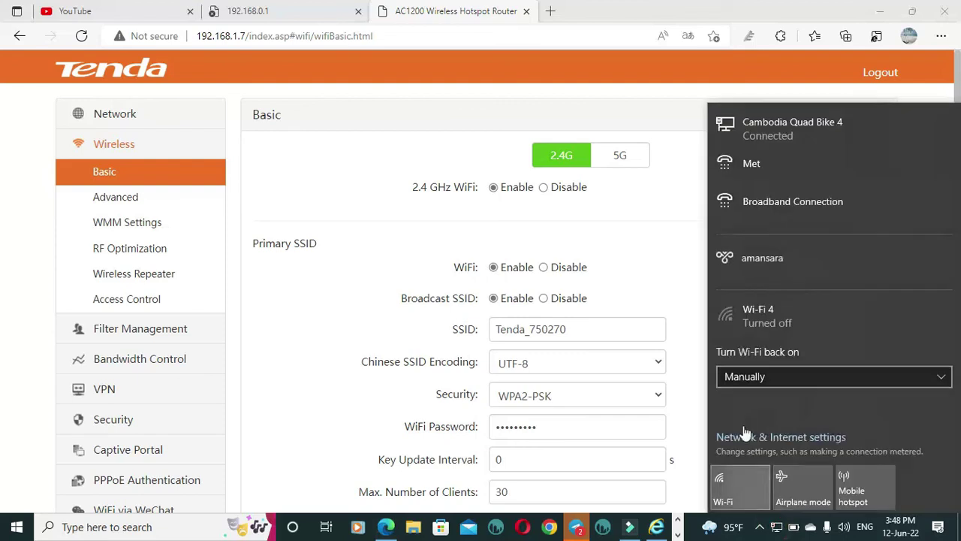
pyautogui.click(737, 484)
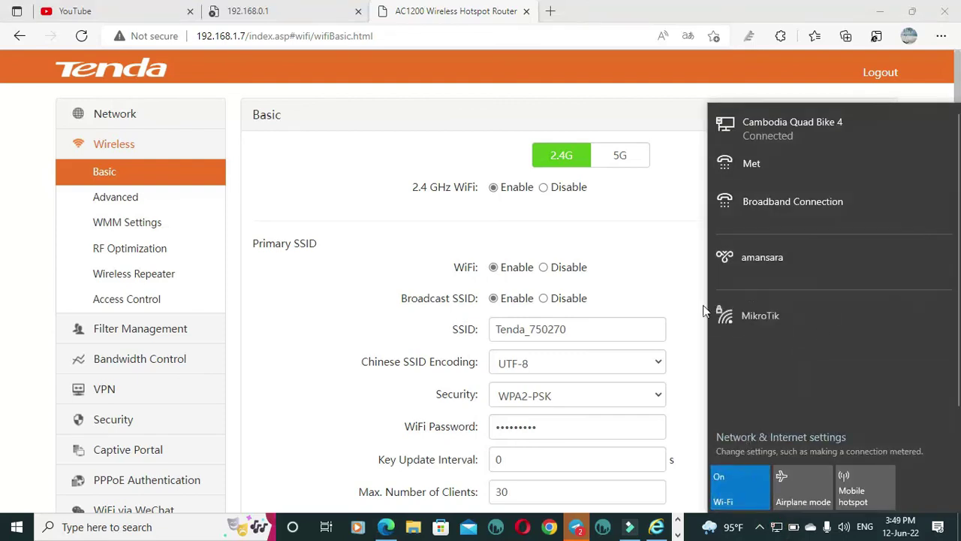
pyautogui.scroll(-1, 777, 378)
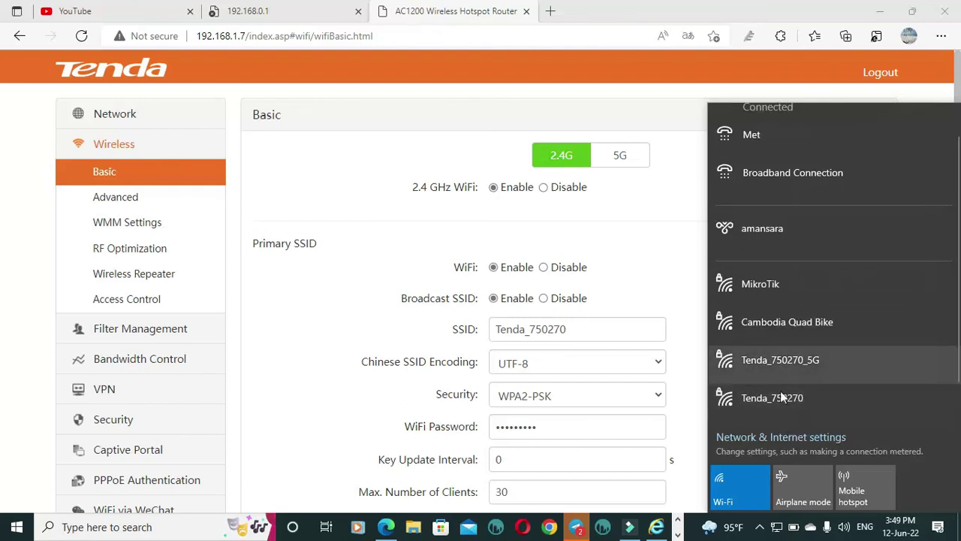
pyautogui.click(776, 372)
pyautogui.click(873, 404)
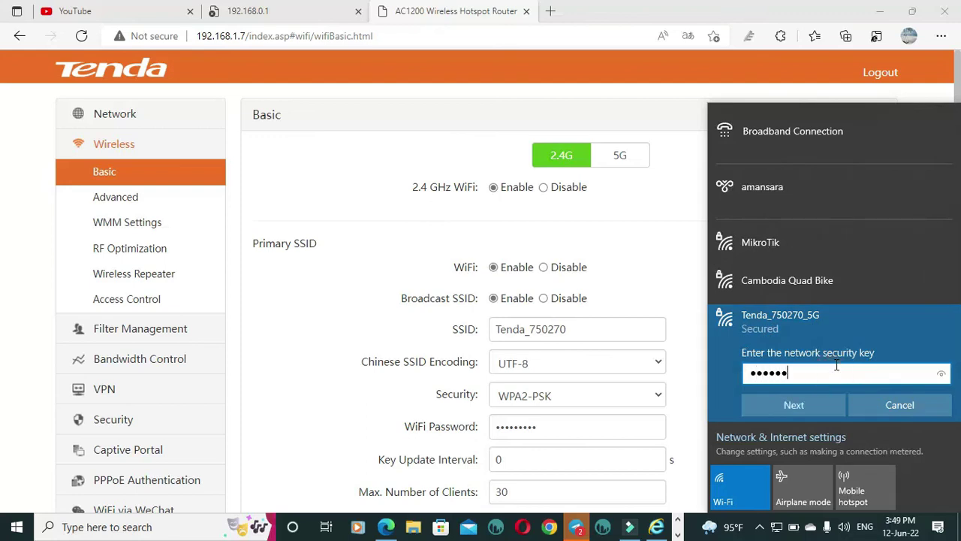
pyautogui.press('Return')
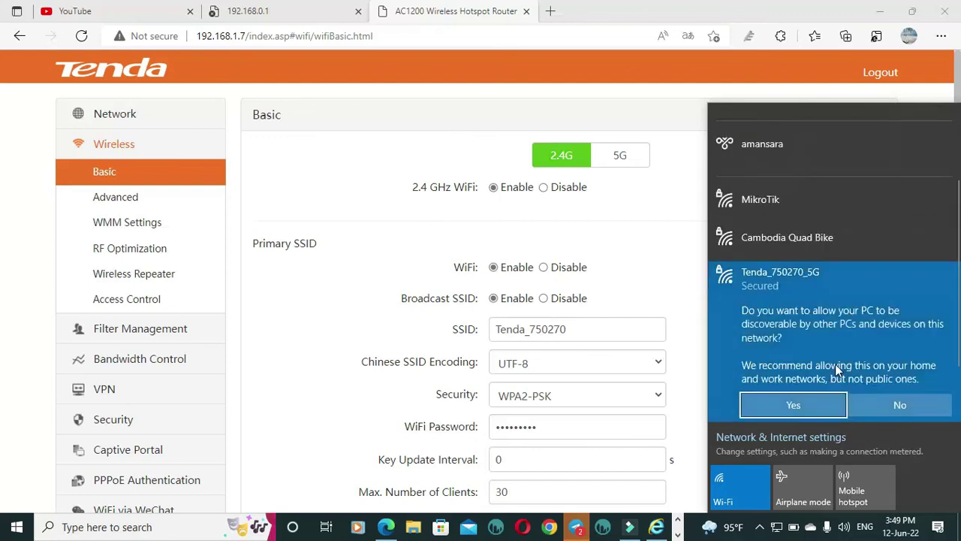
pyautogui.click(796, 405)
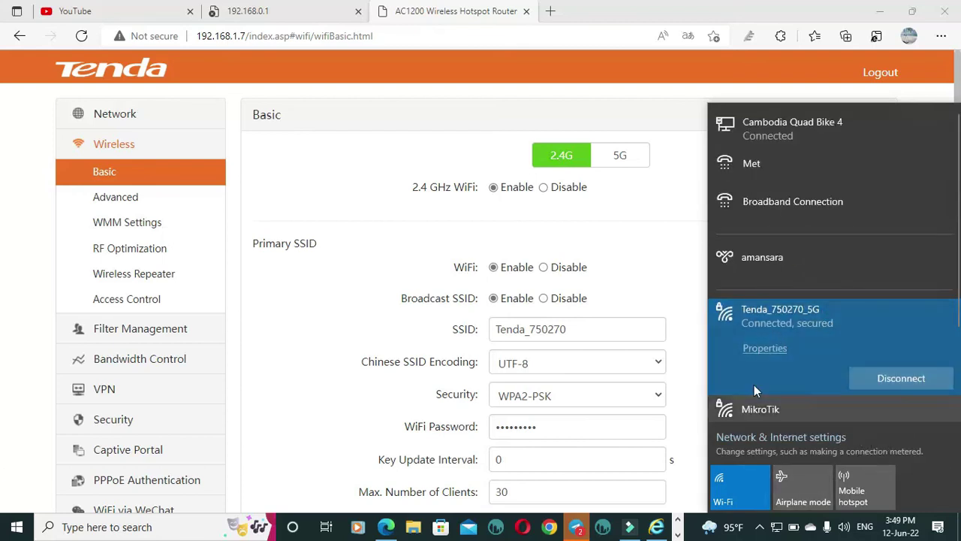
pyautogui.click(345, 239)
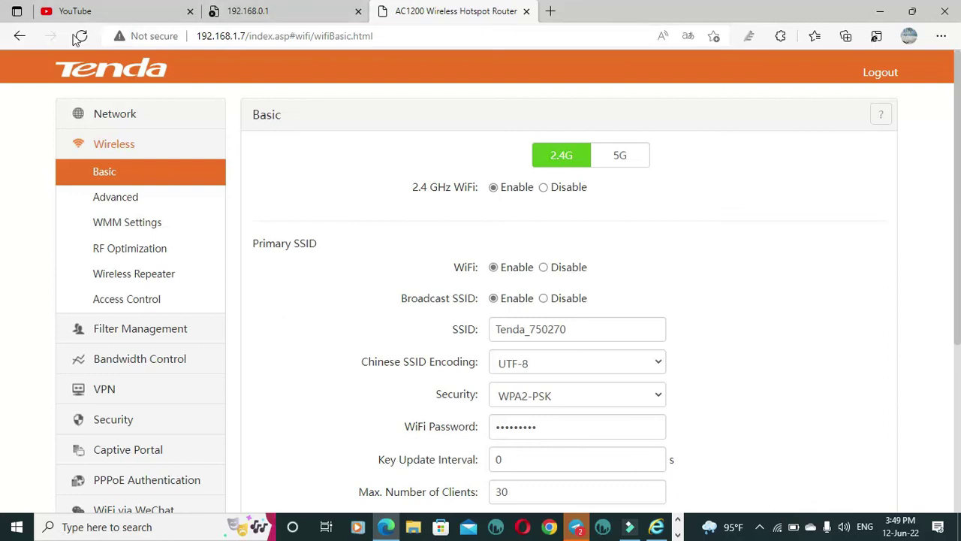
# Sign back in to the router with its password and open Wireless Basic settings.
pyautogui.click(403, 241)
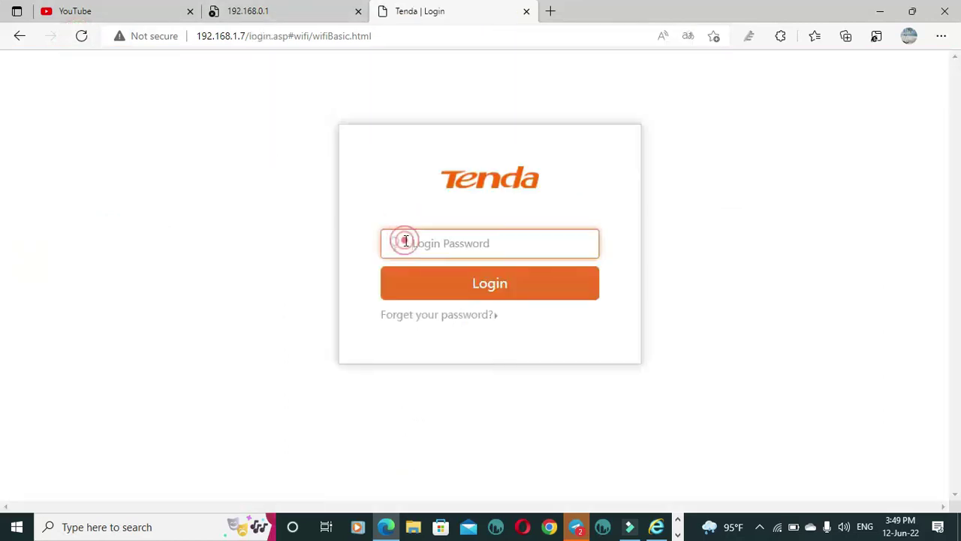
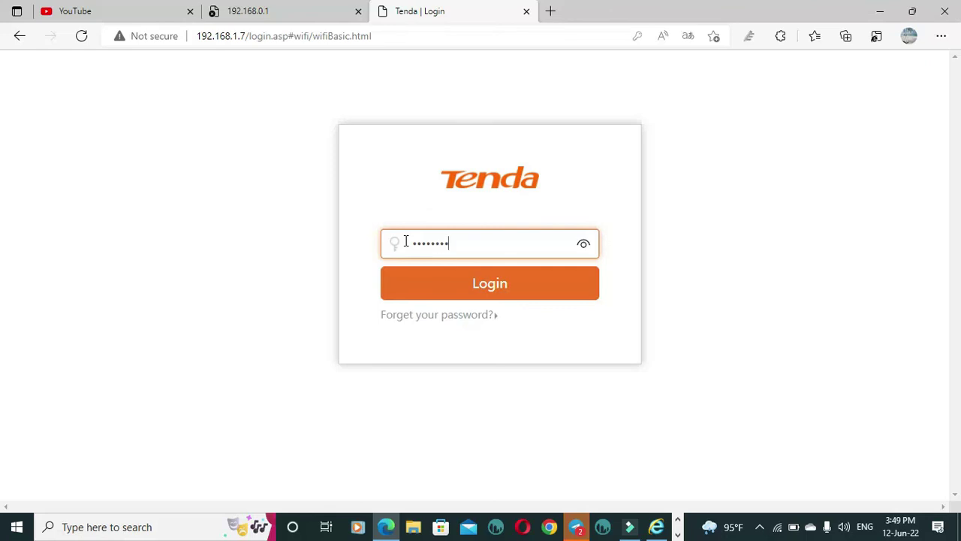
pyautogui.press('Return')
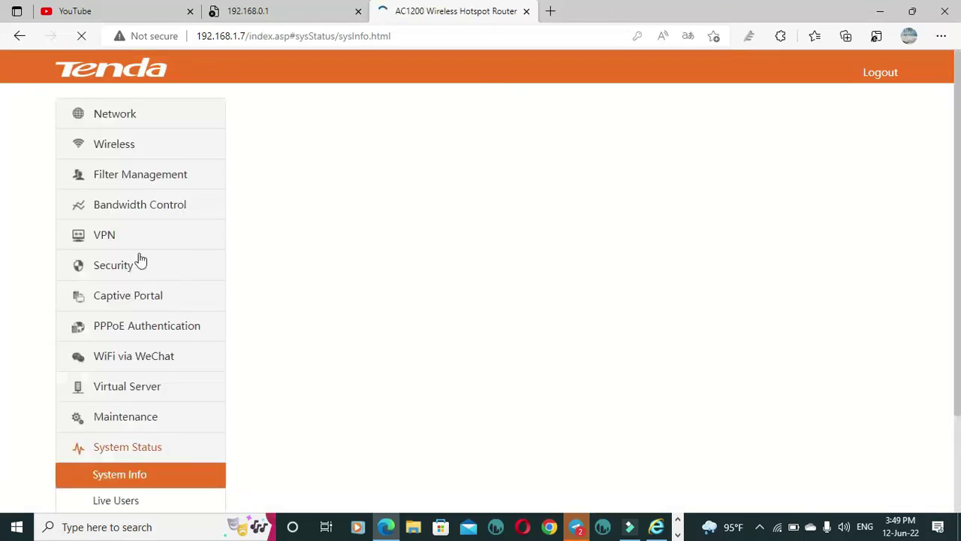
pyautogui.scroll(-3, 150, 383)
pyautogui.scroll(3, 128, 176)
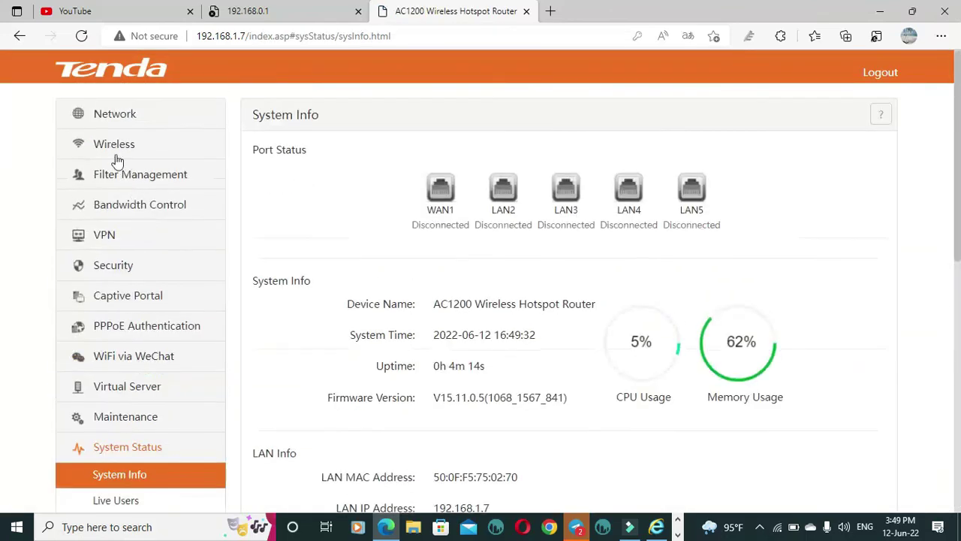
pyautogui.click(111, 136)
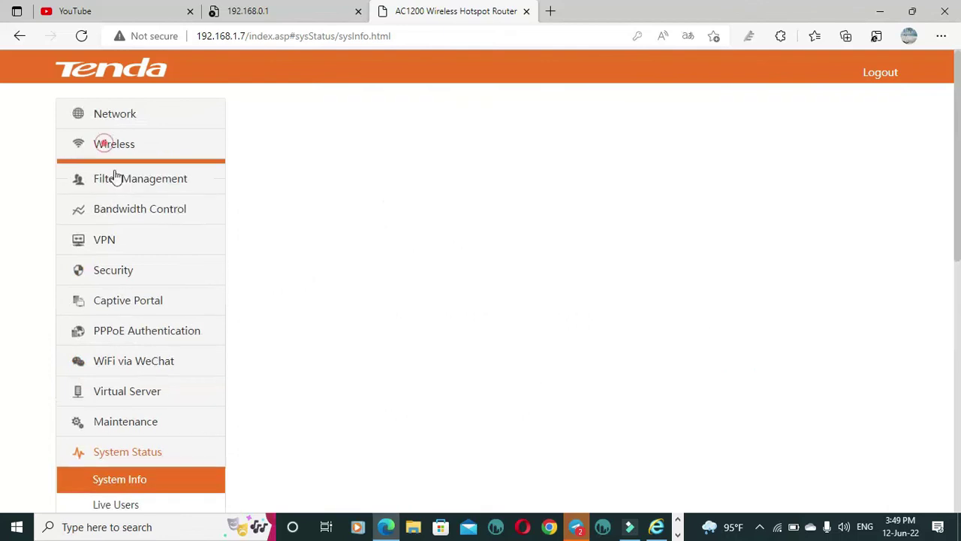
# View WAN Parameters, Port Mirroring, Static Routing, Any IP and DNS Cache, then return to Wireless Basic.
pyautogui.click(109, 120)
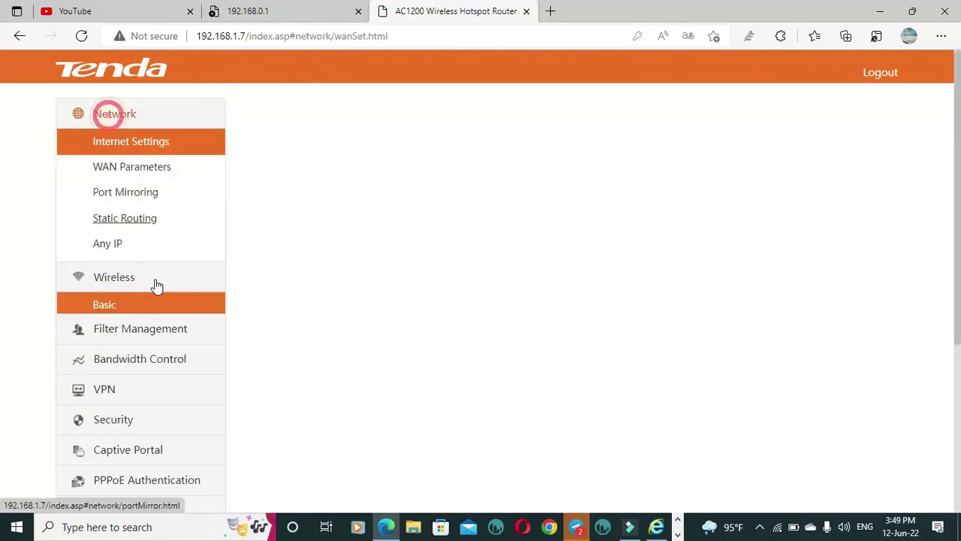
pyautogui.click(129, 163)
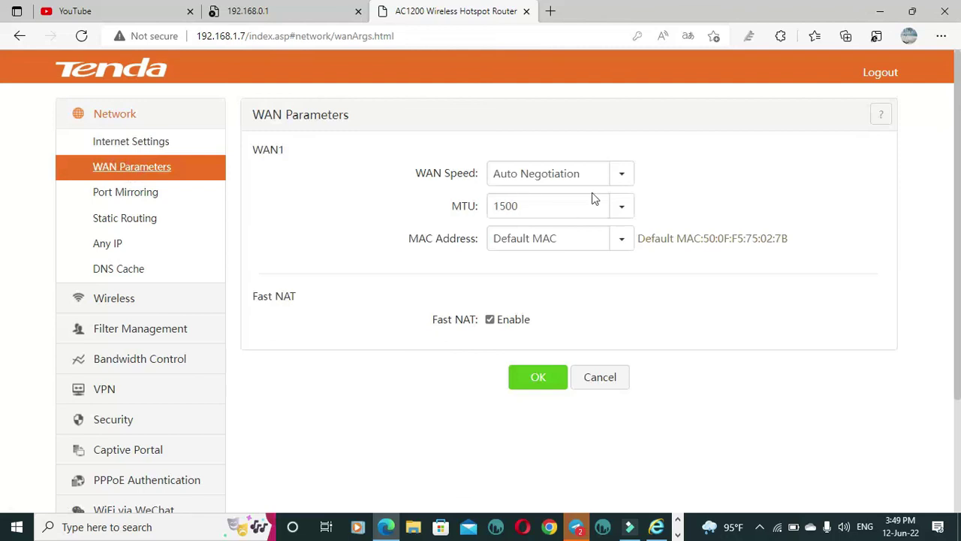
pyautogui.click(125, 193)
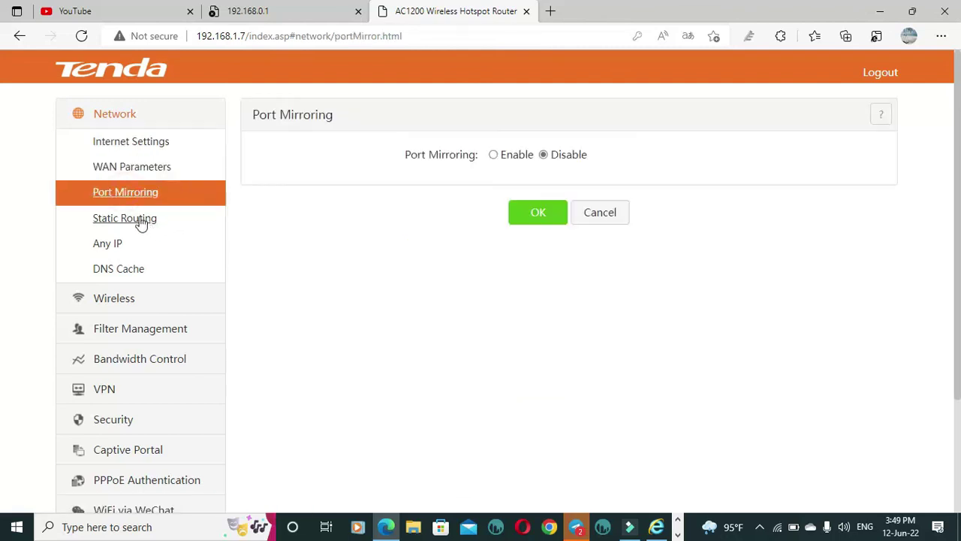
pyautogui.click(140, 218)
pyautogui.click(116, 248)
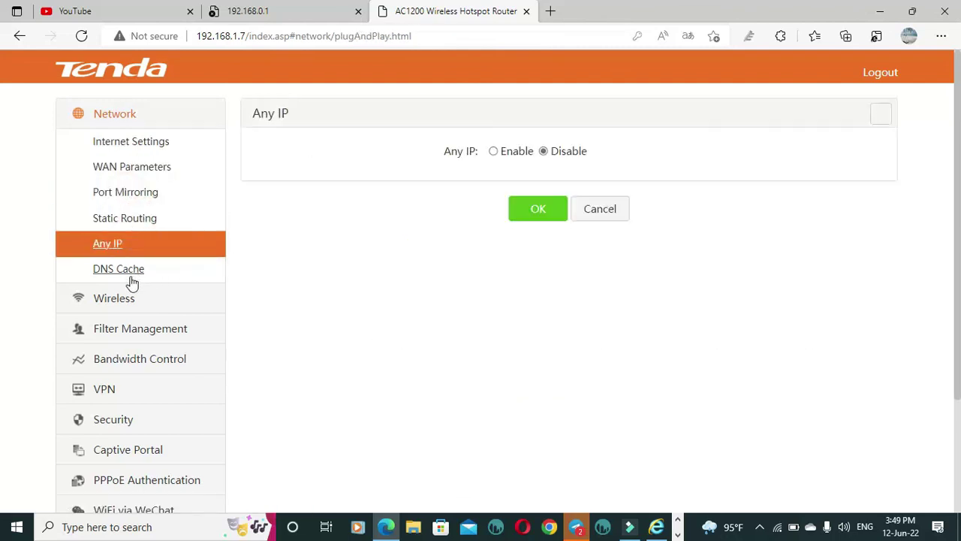
pyautogui.click(130, 278)
pyautogui.click(117, 300)
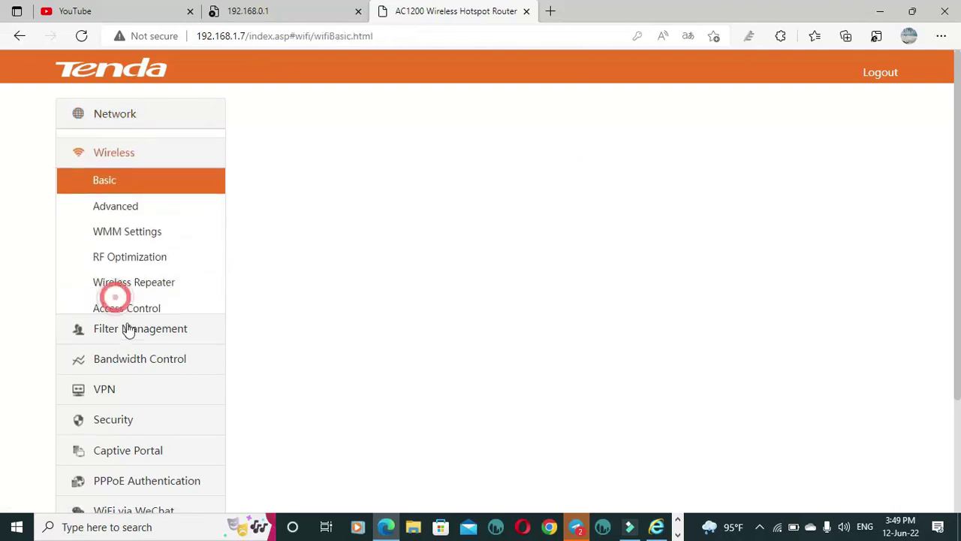
# Review the wireless Advanced page, leaving Country/Region set to China.
pyautogui.click(111, 200)
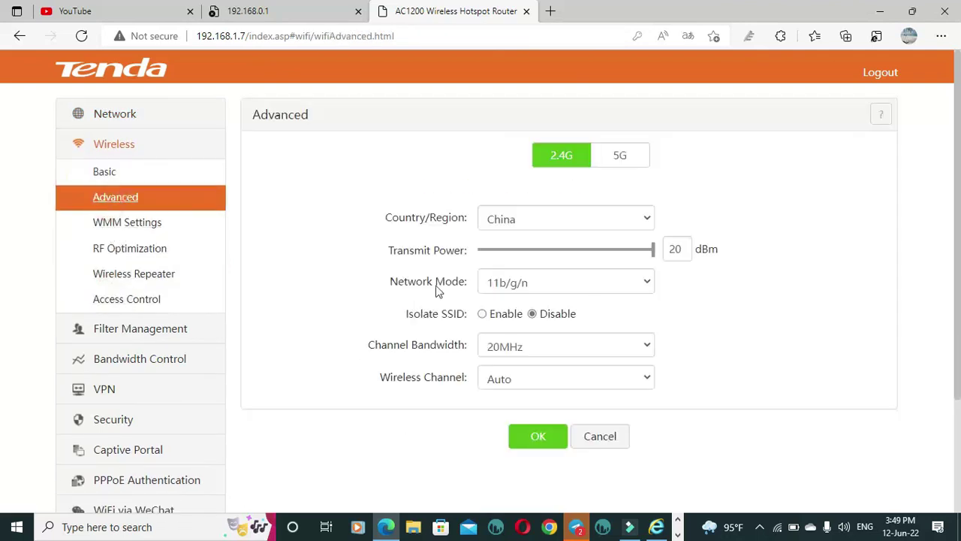
pyautogui.scroll(-3, 508, 263)
pyautogui.scroll(3, 510, 279)
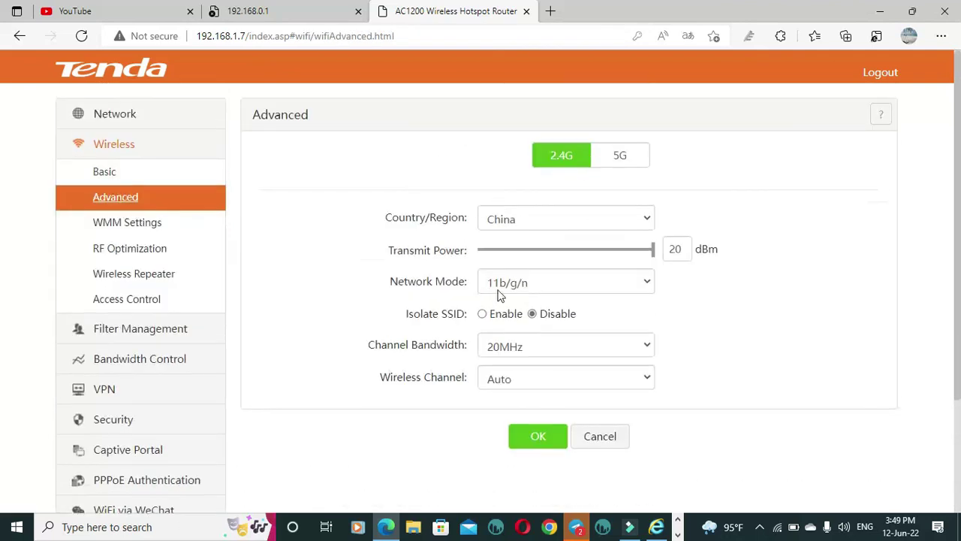
pyautogui.click(514, 224)
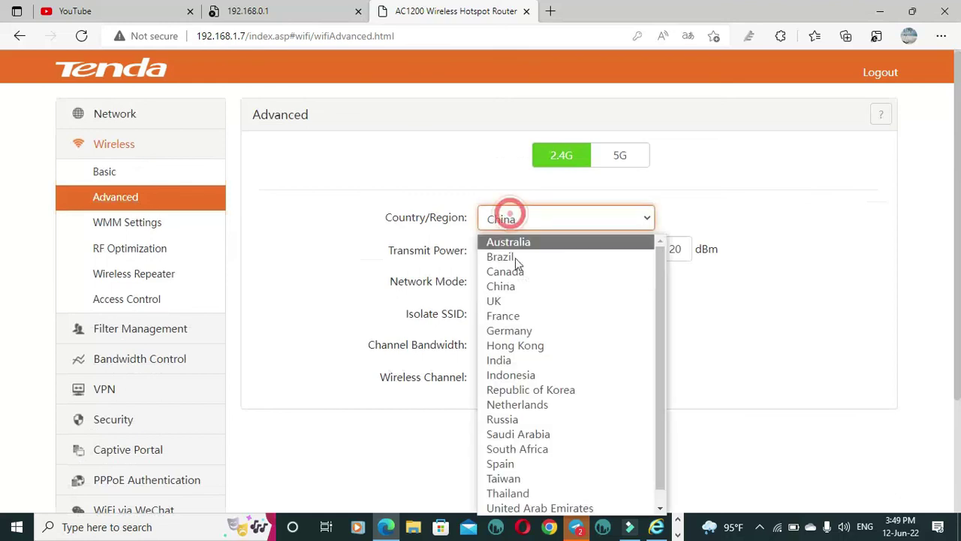
pyautogui.click(355, 227)
# View the WMM, RF Optimization, Wireless Repeater and Access Control pages, then the Network section.
pyautogui.click(142, 220)
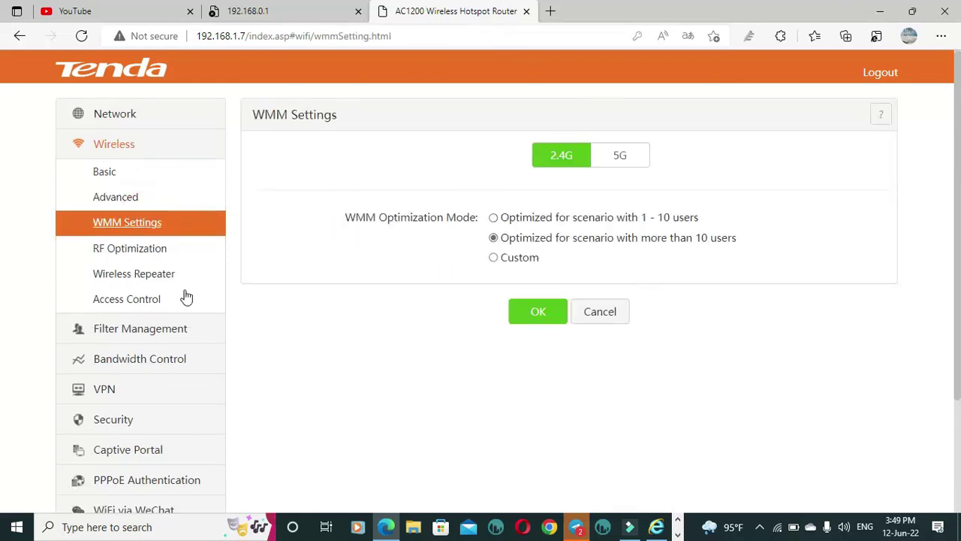
pyautogui.click(141, 250)
pyautogui.click(148, 276)
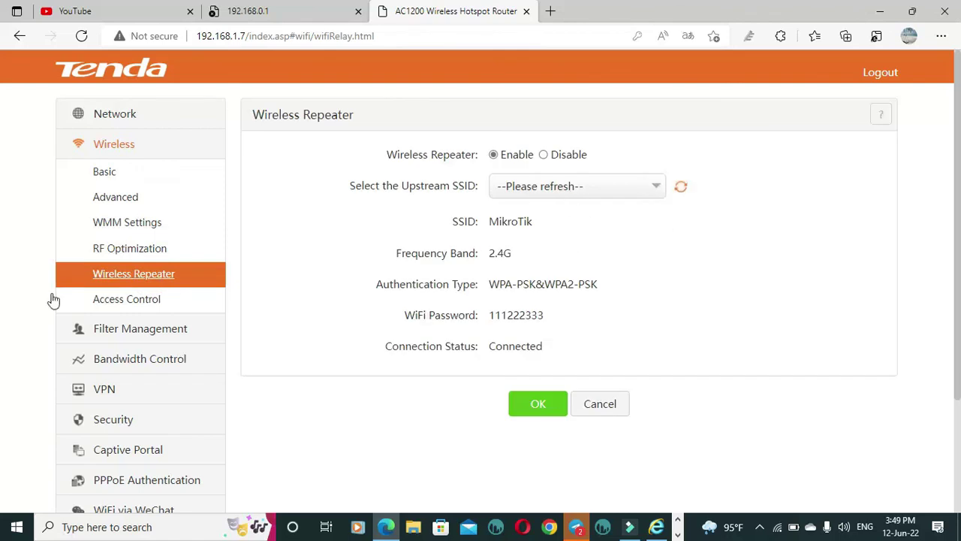
pyautogui.click(141, 304)
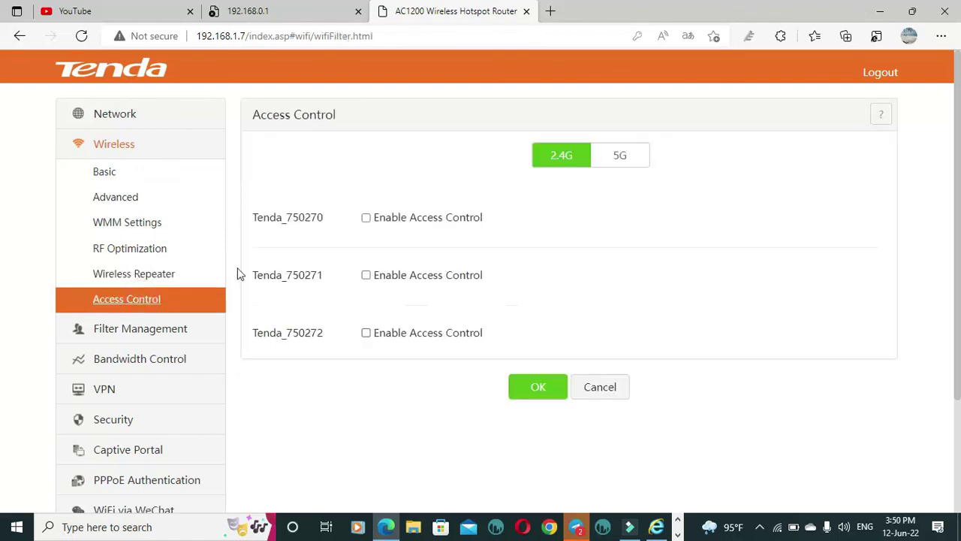
pyautogui.click(109, 143)
# Check System Info: all five ports disconnected, 1% CPU and 62% memory usage.
pyautogui.click(112, 113)
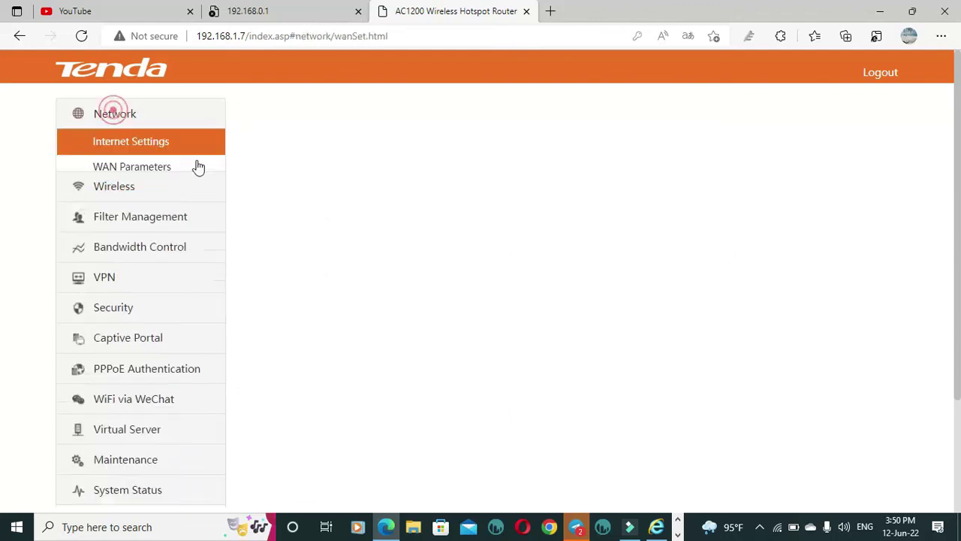
pyautogui.scroll(-3, 142, 346)
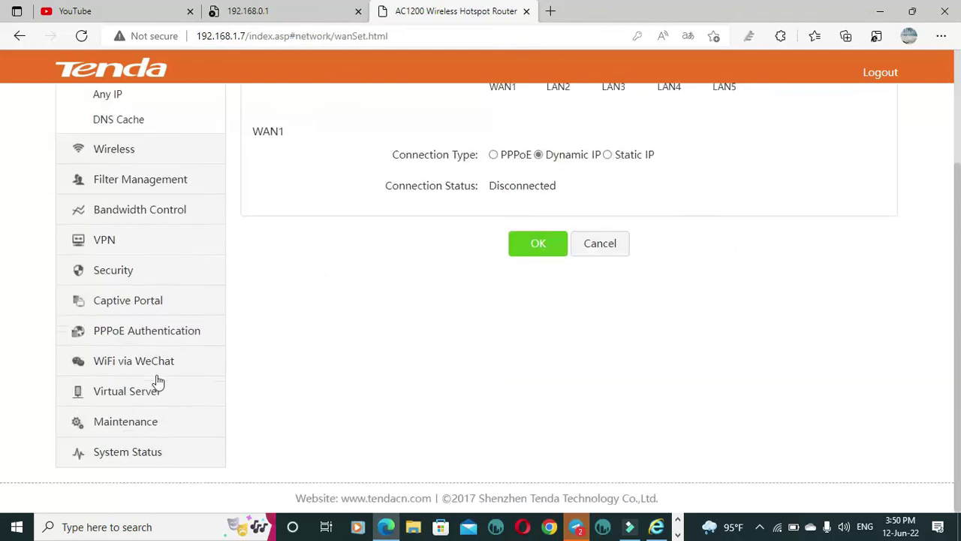
pyautogui.click(105, 454)
pyautogui.scroll(3, 502, 306)
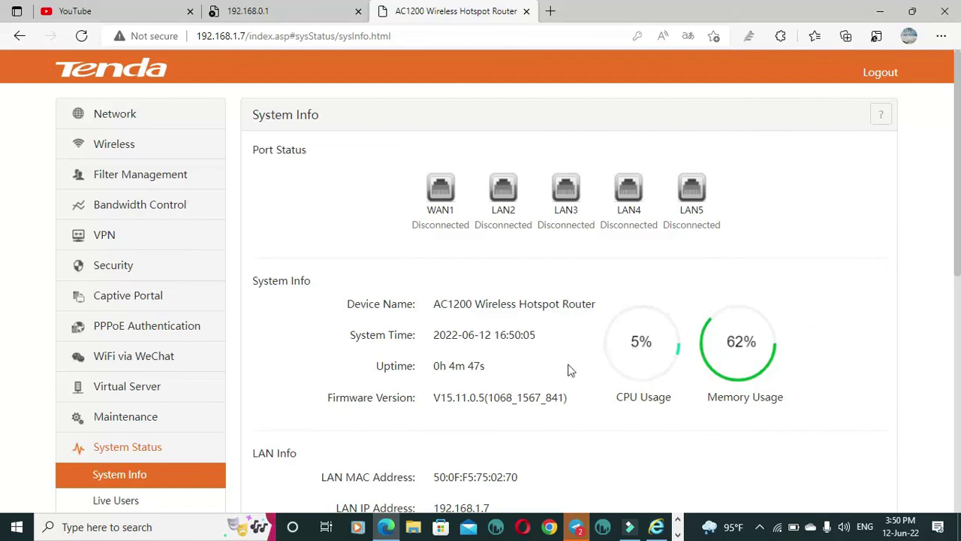
pyautogui.scroll(-3, 568, 369)
pyautogui.scroll(1, 566, 371)
pyautogui.scroll(-4, 567, 371)
pyautogui.scroll(7, 567, 371)
pyautogui.click(759, 526)
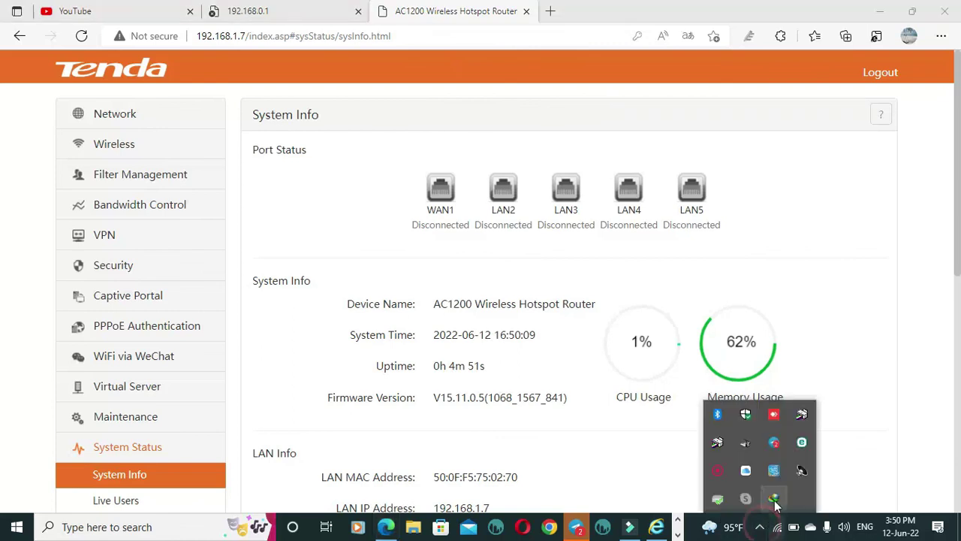